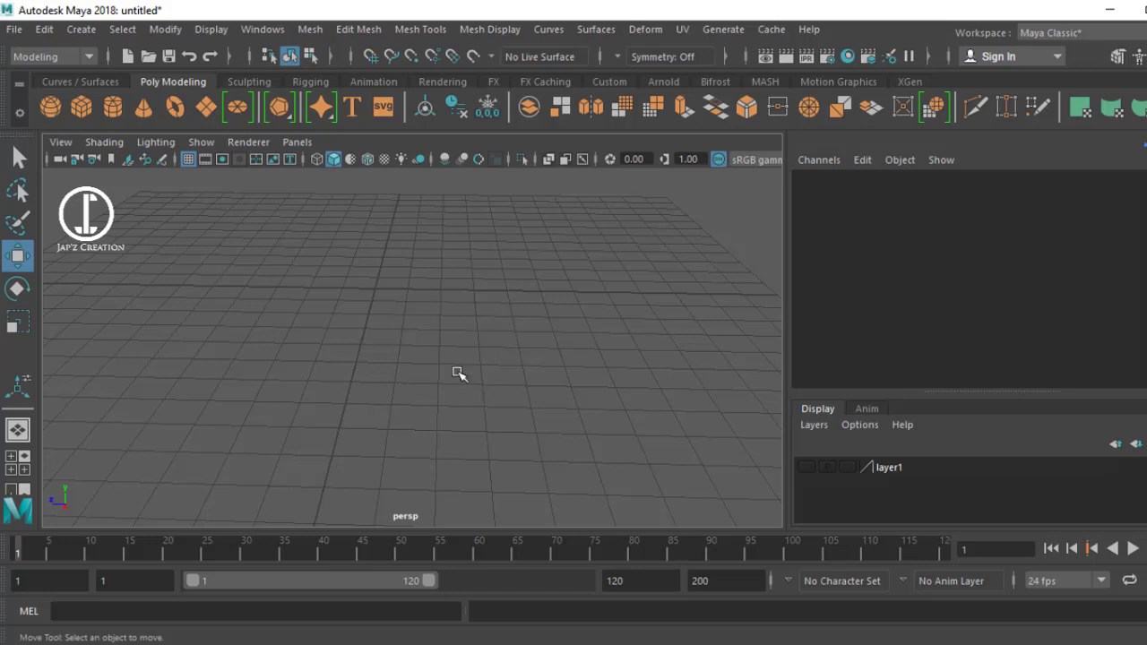
Step: Switch the viewport from the single perspective view to the four-view top/persp/front/side layout
key(space)
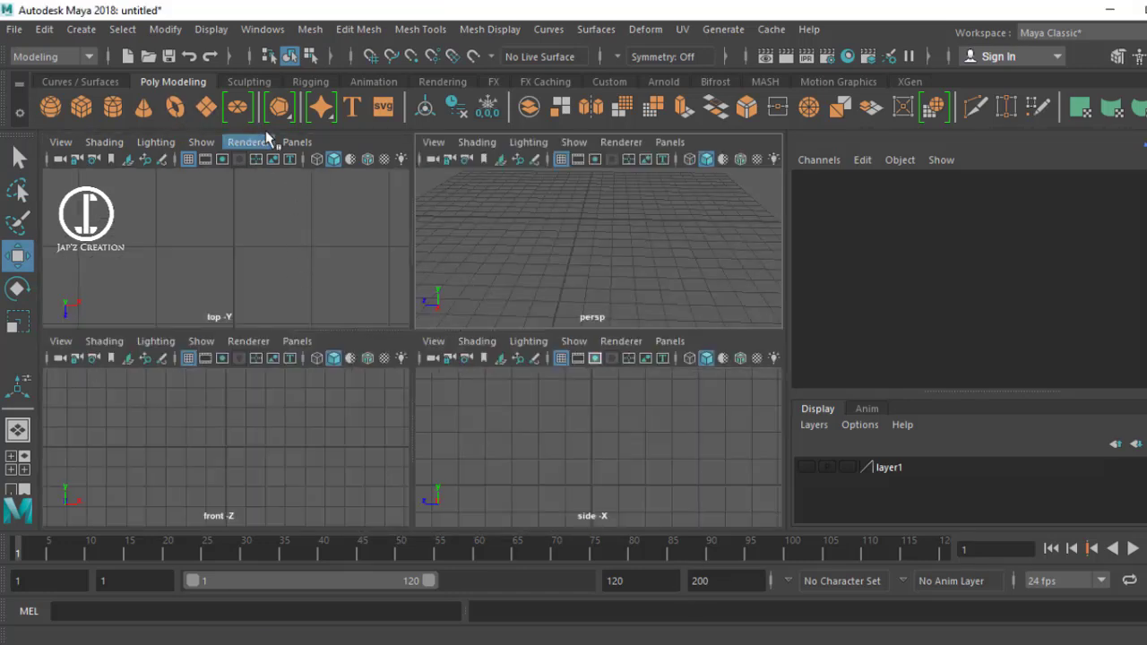
Step: Create a pipe, enlarge it, flatten it vertically and rotate it 90° on Z
click(356, 269)
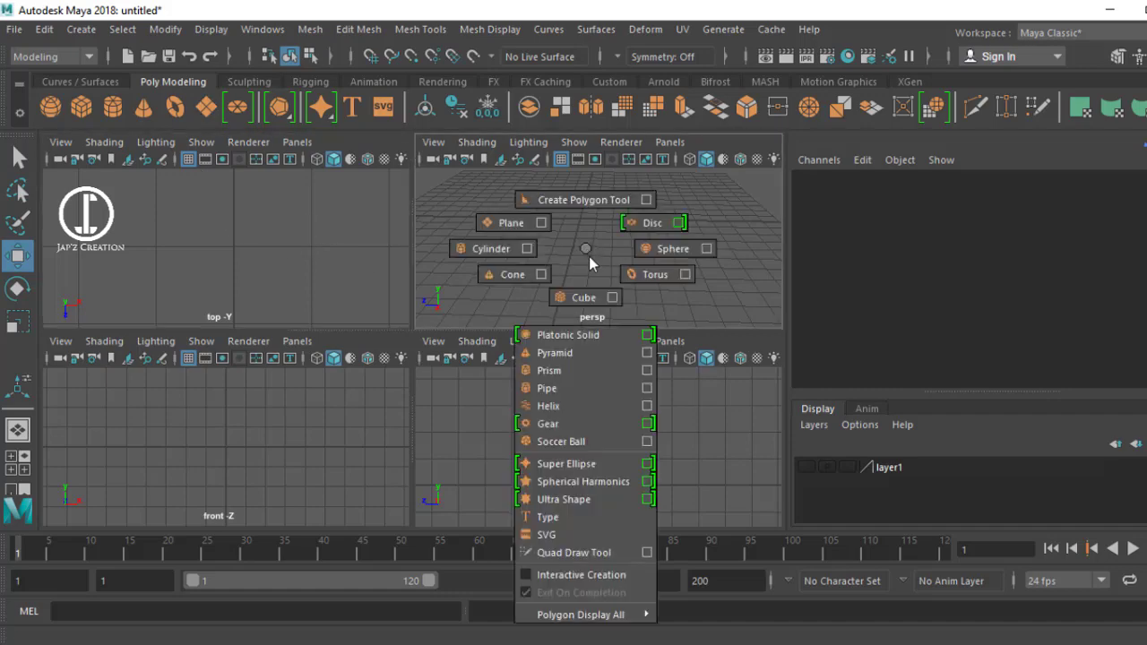
shift+right_drag(587, 251, 533, 384)
key(space)
key(r)
drag(498, 370, 494, 371)
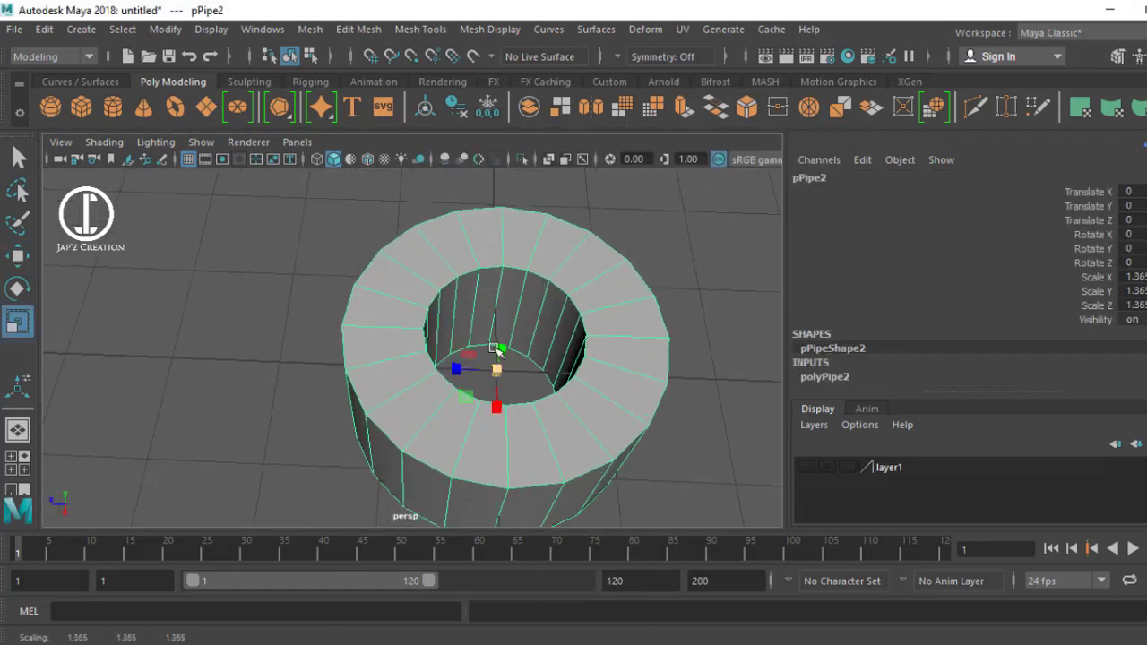
mouse_move(505, 251)
mouse_down()
mouse_move(518, 425)
mouse_move(502, 435)
mouse_up()
key(e)
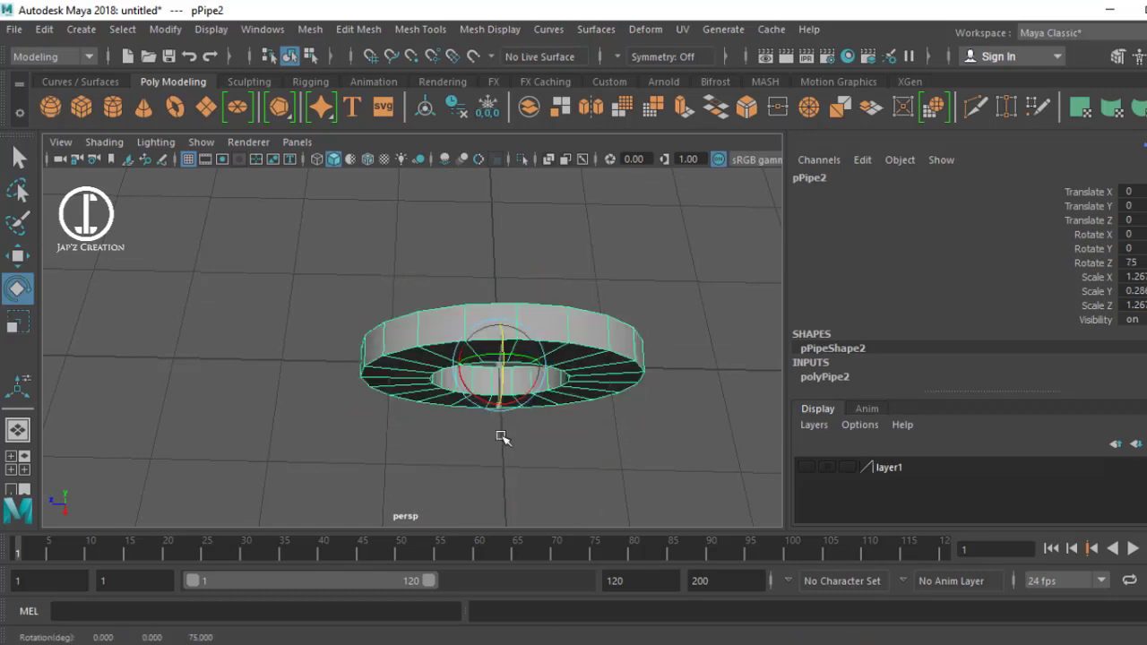
click(1131, 263)
key(Return)
Step: Reduce the pipe's wall thickness to 0.15 in its polyPipe2 settings
click(627, 450)
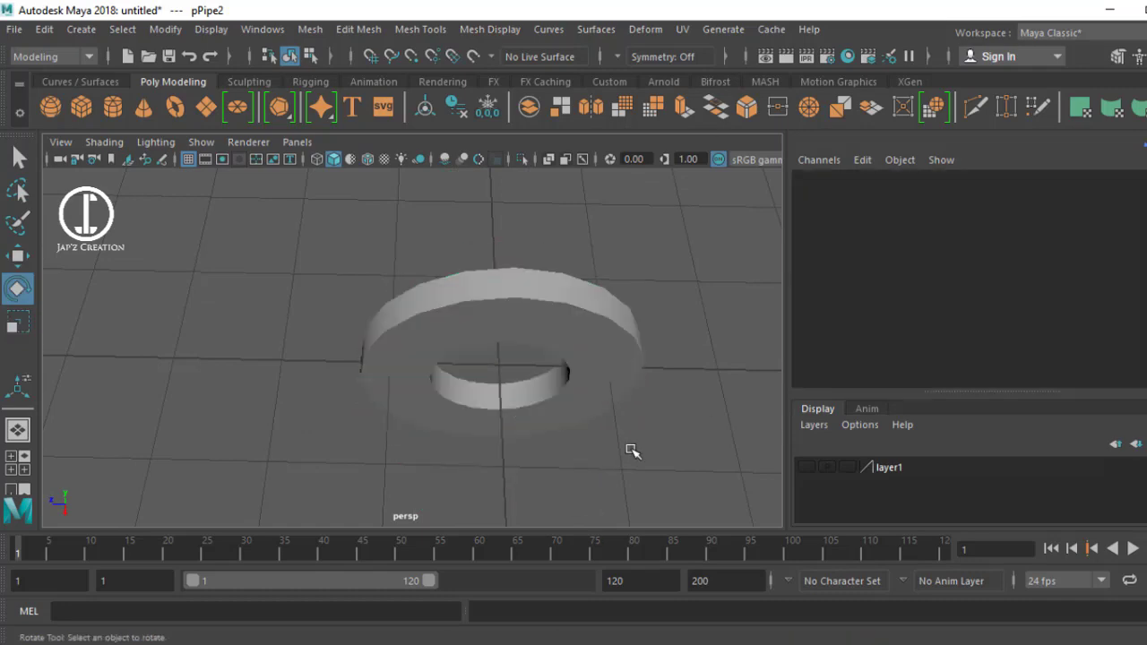
mouse_move(627, 451)
alt+mouse_down()
mouse_move(550, 343)
mouse_move(606, 324)
alt+mouse_up()
click(605, 325)
key(space)
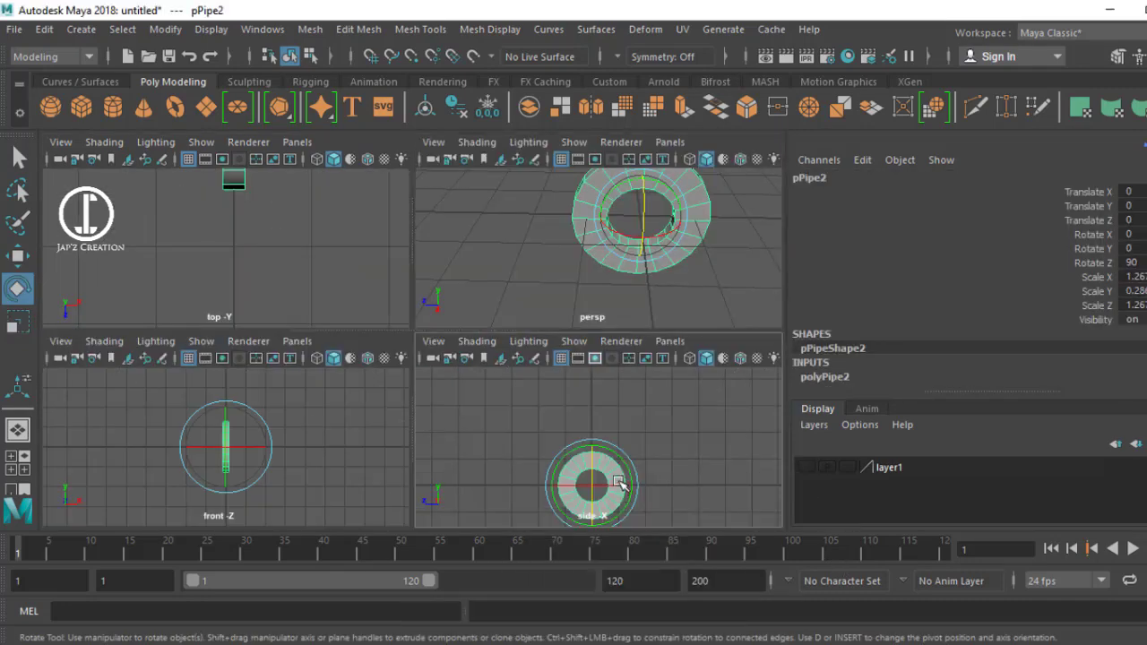
key(space)
key(t)
text(0.1)
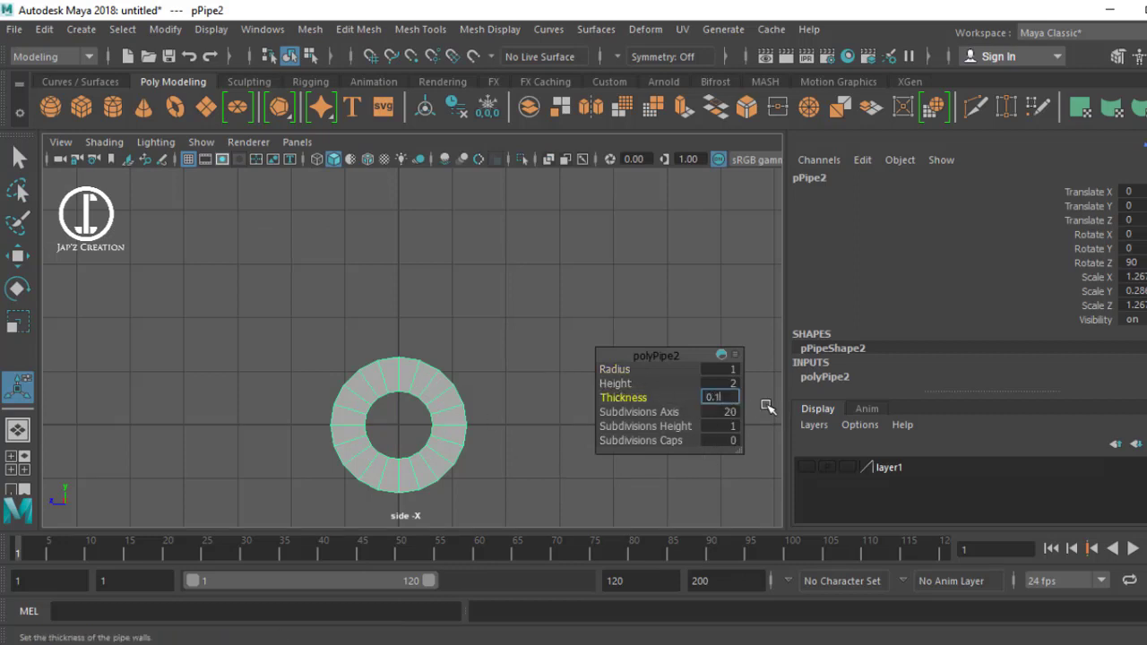
text(5)
key(Return)
scroll(451, 428, up, 2)
alt+middle_drag(451, 428, 430, 302)
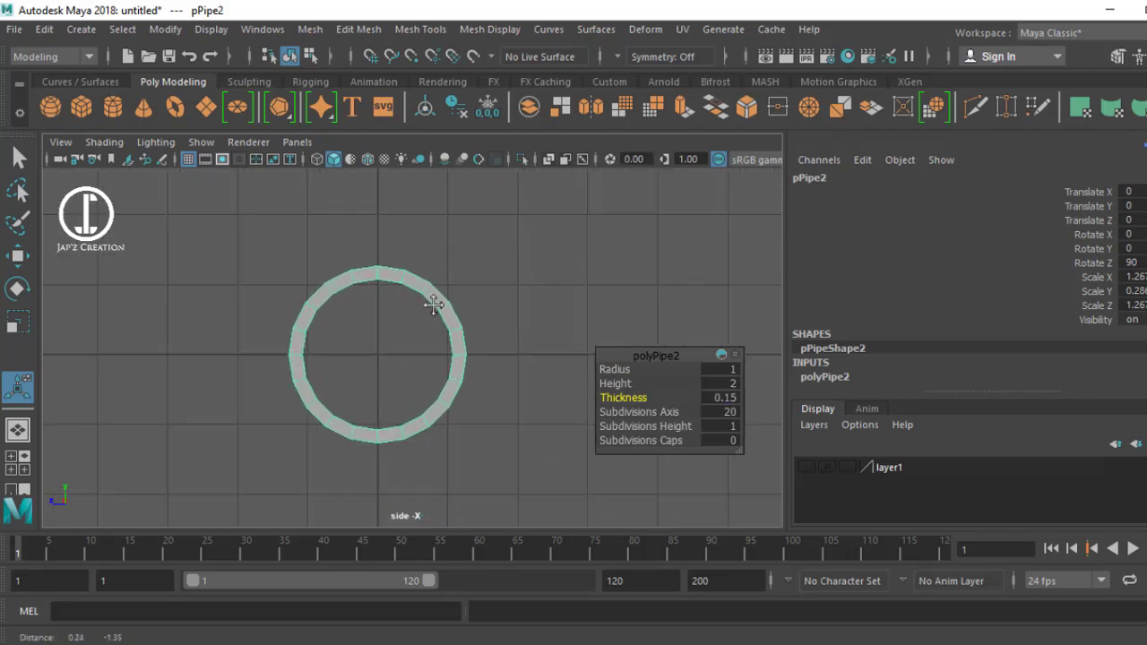
right_drag(451, 175, 451, 240)
Step: Delete the ring's lower half and extrude both end edges of the arch downward
drag(245, 347, 505, 486)
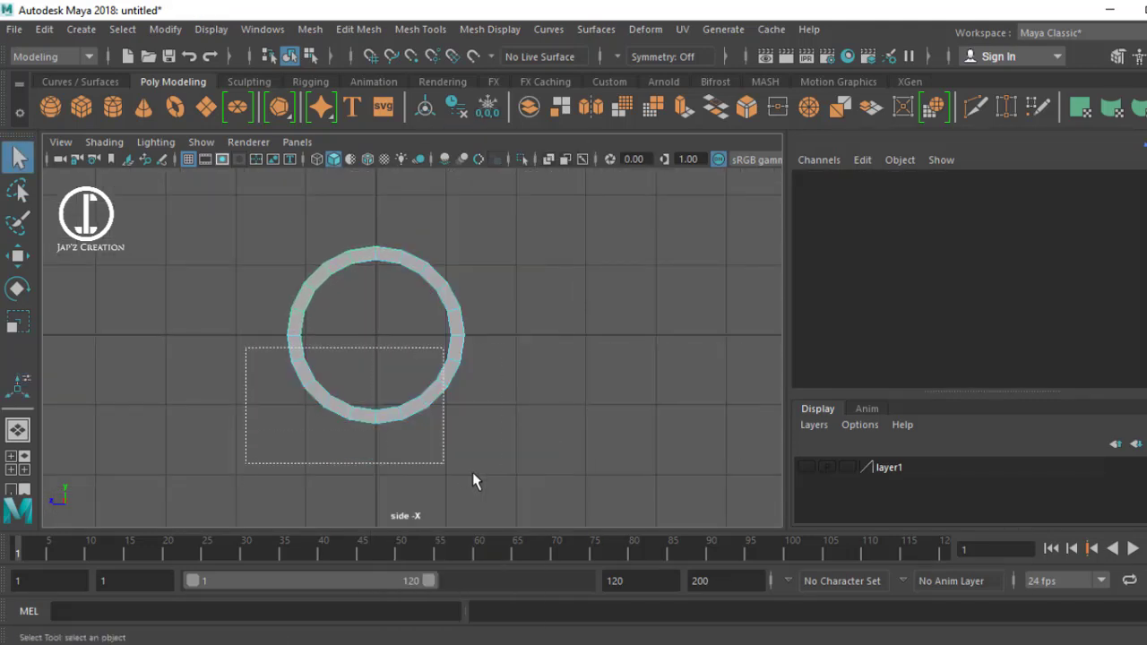
key(Delete)
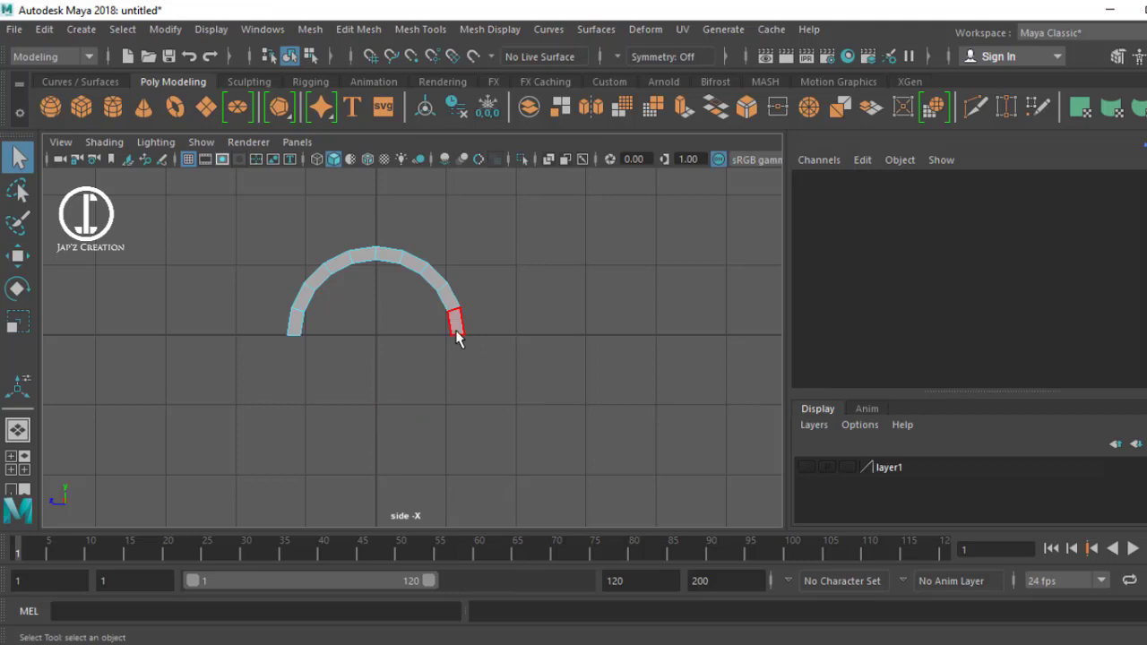
right_drag(457, 337, 448, 123)
click(450, 339)
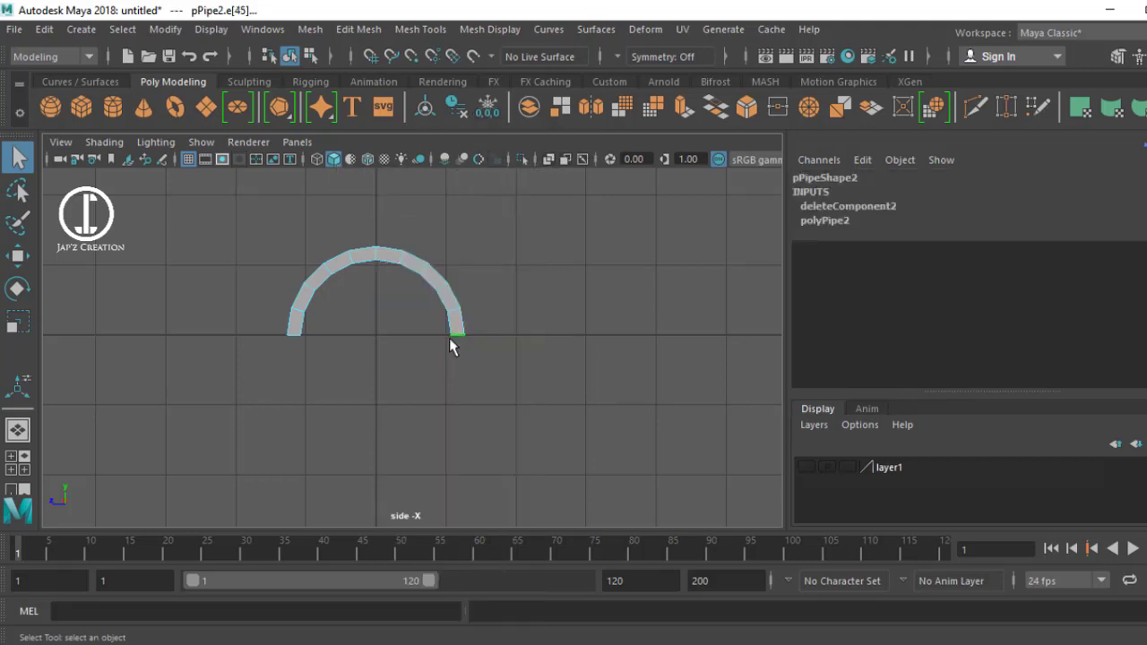
shift+click(299, 335)
key(w)
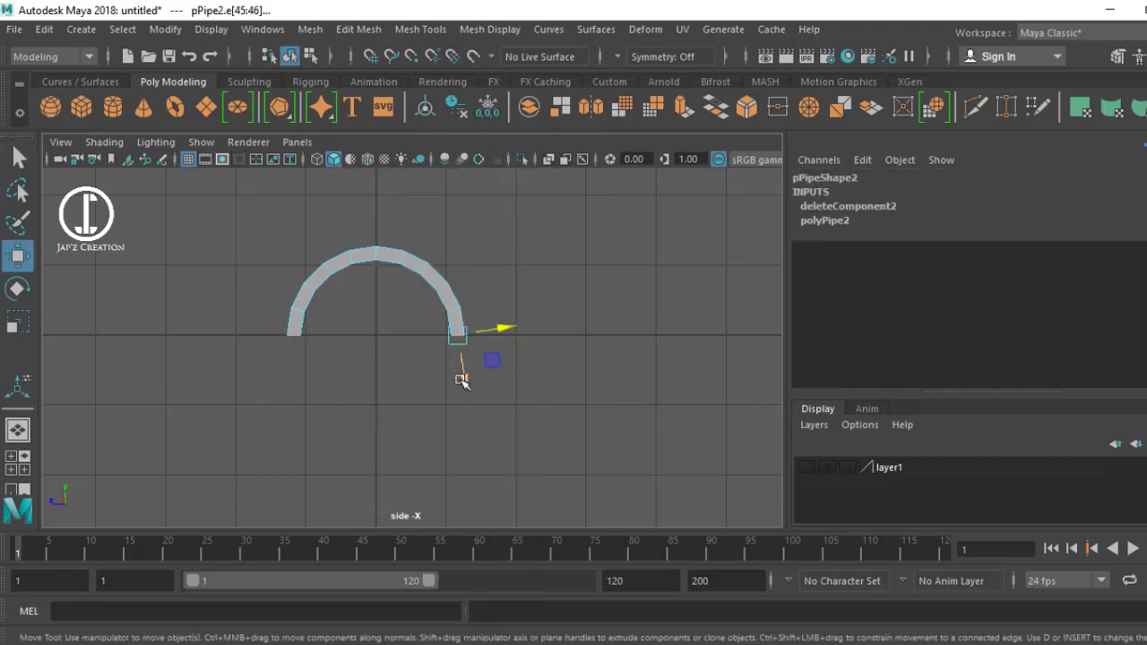
mouse_move(459, 334)
mouse_down()
mouse_move(376, 302)
mouse_move(522, 311)
mouse_up()
key(r)
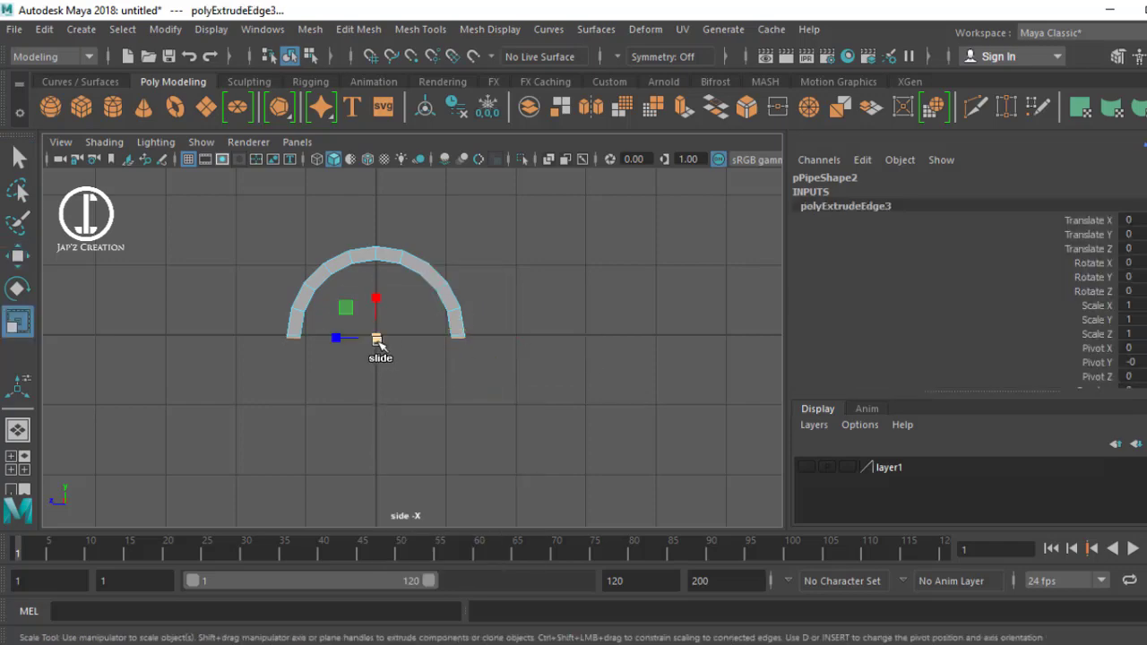
mouse_move(455, 333)
alt+mouse_down()
mouse_move(686, 277)
mouse_move(481, 302)
mouse_move(532, 397)
alt+mouse_up()
Step: Extrude the two end edges down a second time to form stems, then return to object mode
key(ctrl+e)
key(ctrl+e)
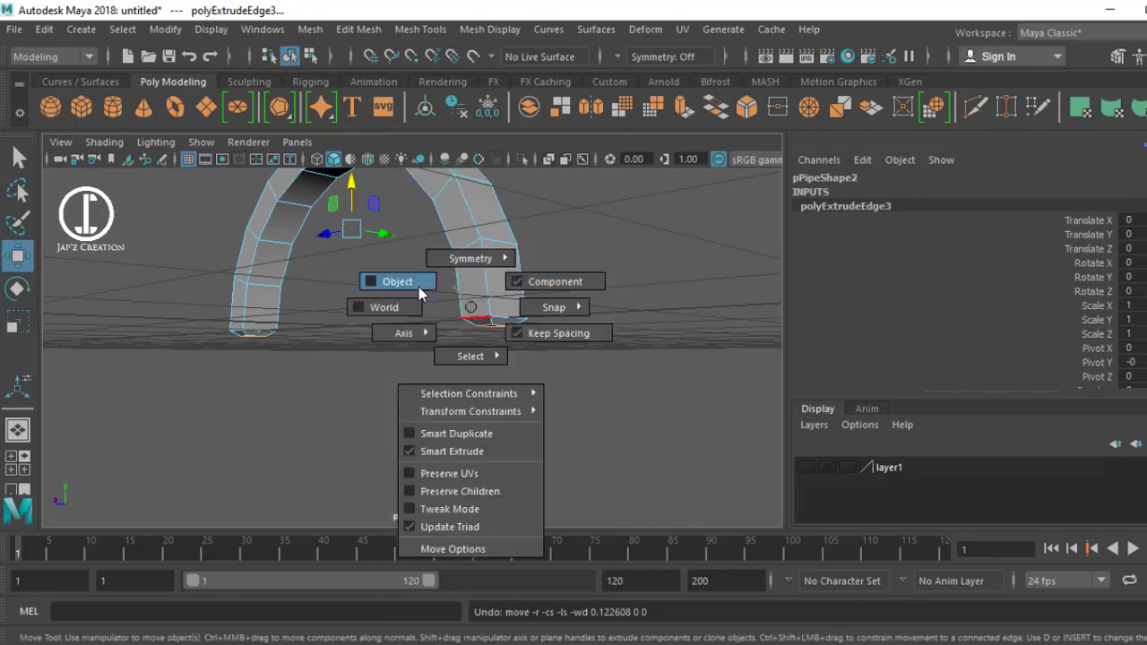
mouse_move(341, 302)
alt+mouse_down()
mouse_move(502, 377)
mouse_move(449, 305)
mouse_move(456, 376)
mouse_move(440, 295)
alt+mouse_up()
alt+right_drag(440, 307, 533, 314)
alt+drag(533, 313, 489, 358)
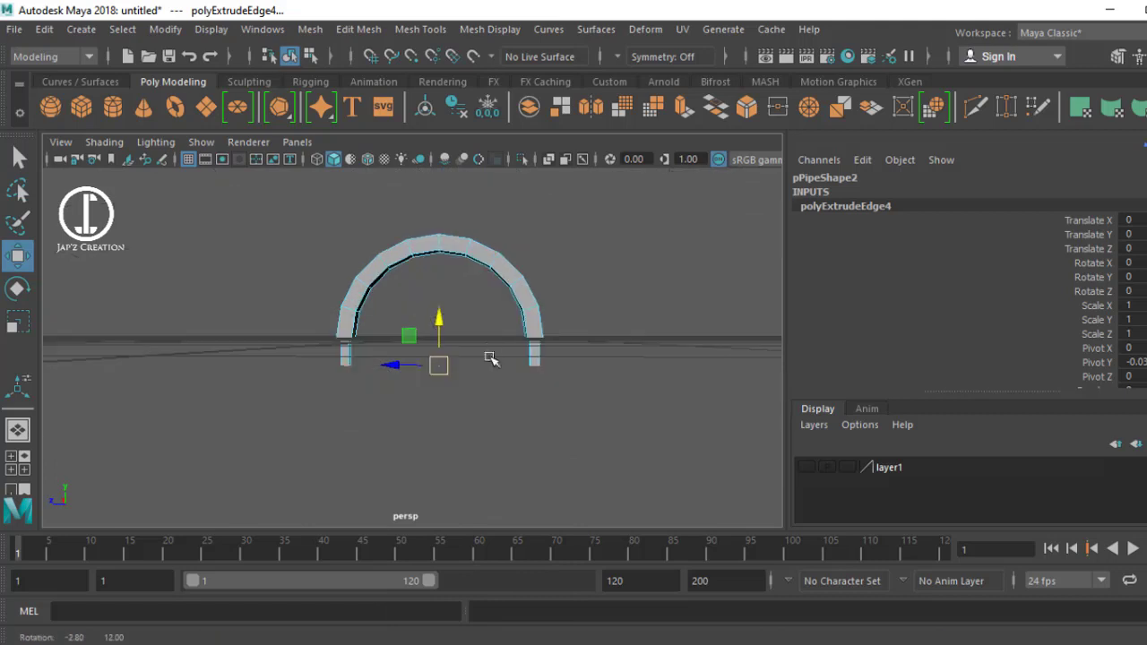
alt+right_drag(489, 359, 532, 404)
alt+drag(532, 404, 532, 288)
alt+right_drag(533, 288, 553, 355)
right_drag(541, 269, 534, 152)
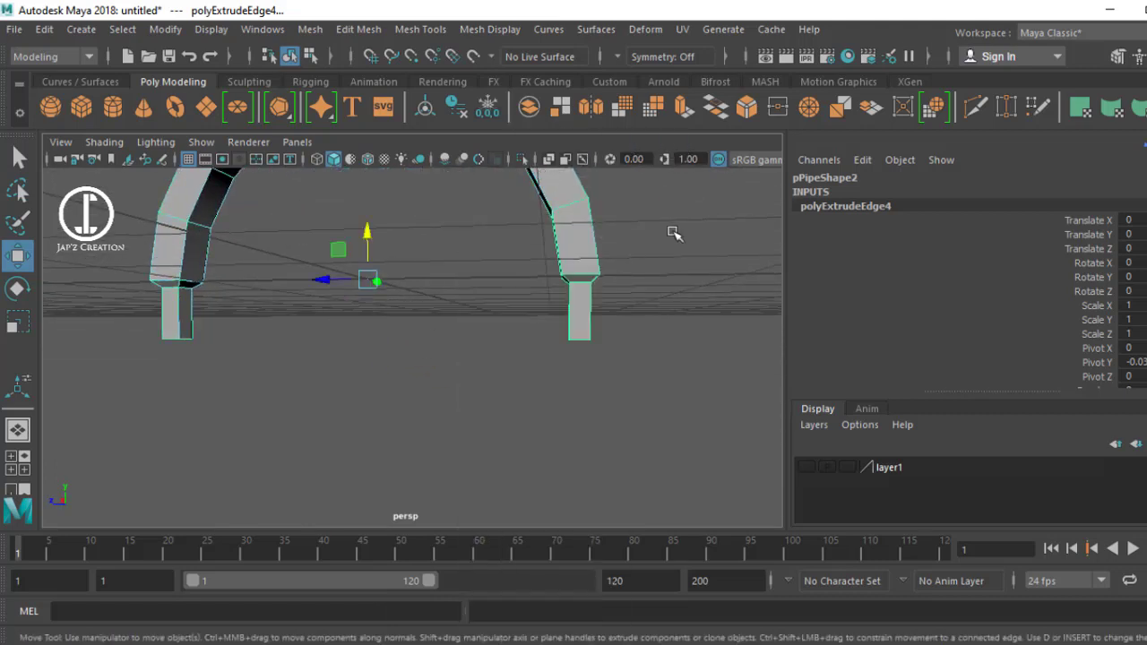
click(628, 264)
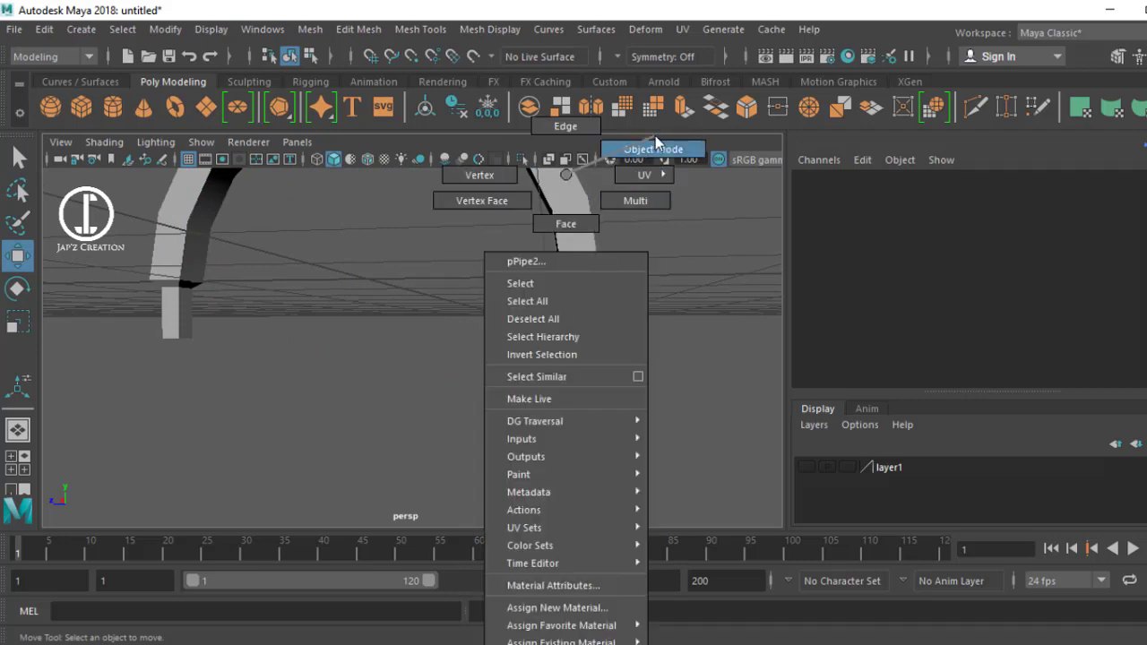
right_drag(566, 273, 655, 135)
alt+right_drag(568, 295, 440, 383)
alt+drag(440, 384, 538, 352)
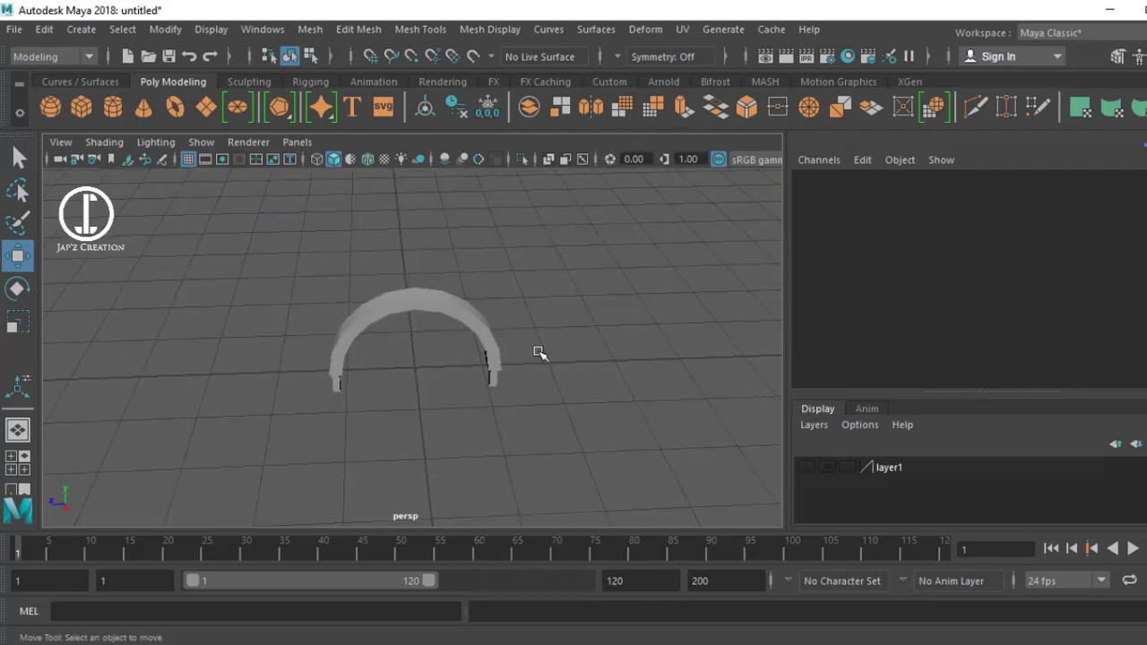
Step: Create a polygon cylinder, flatten and shrink it into a small disc, and rotate it 90° on X
click(124, 102)
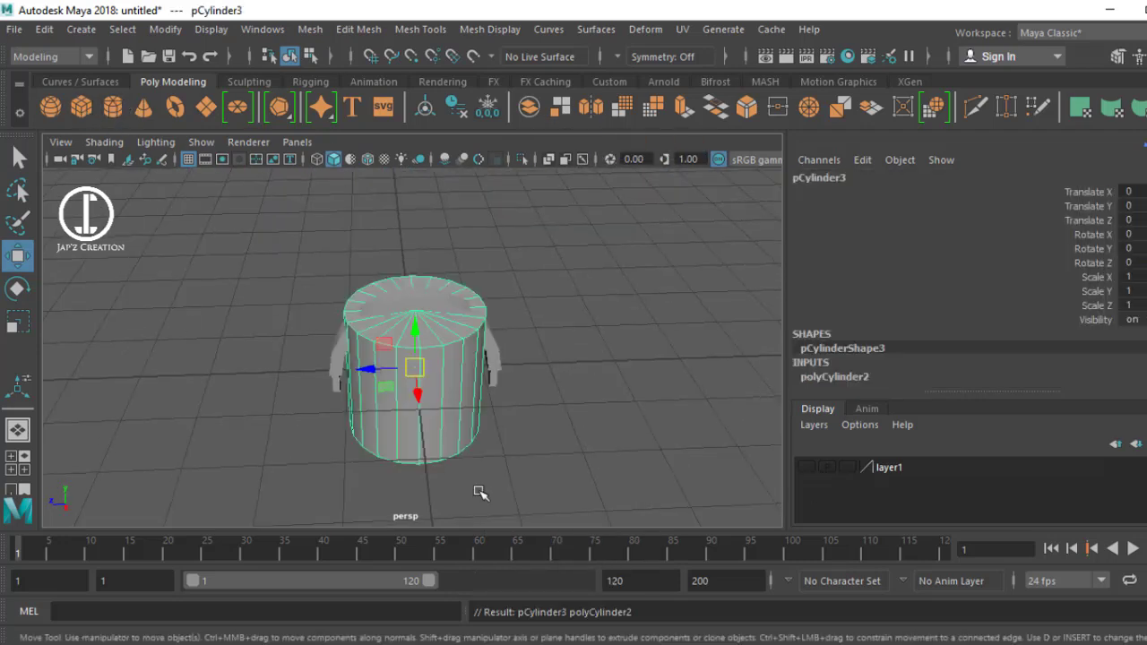
key(r)
drag(415, 335, 417, 369)
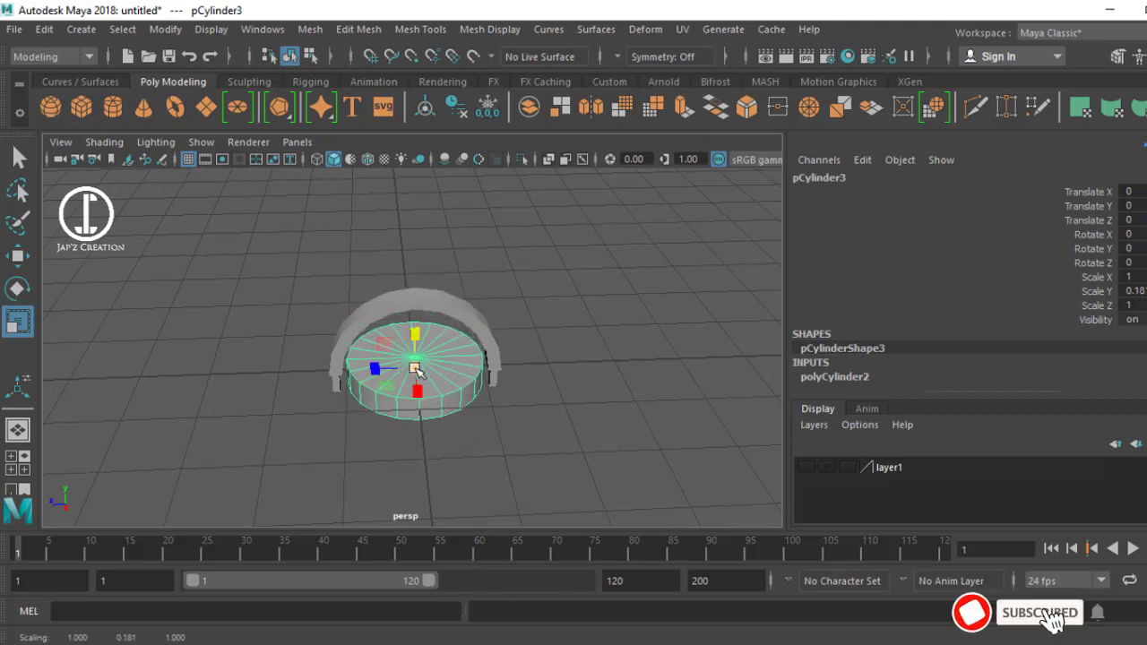
mouse_move(405, 365)
mouse_down()
mouse_move(367, 359)
mouse_move(387, 334)
mouse_up()
key(e)
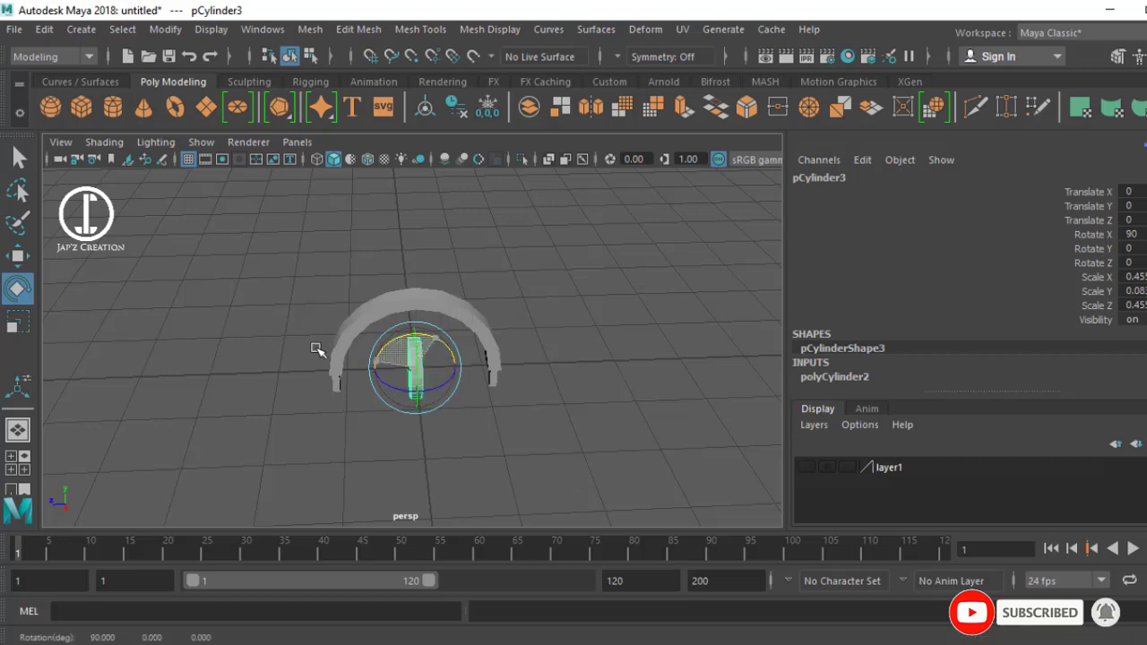
click(515, 482)
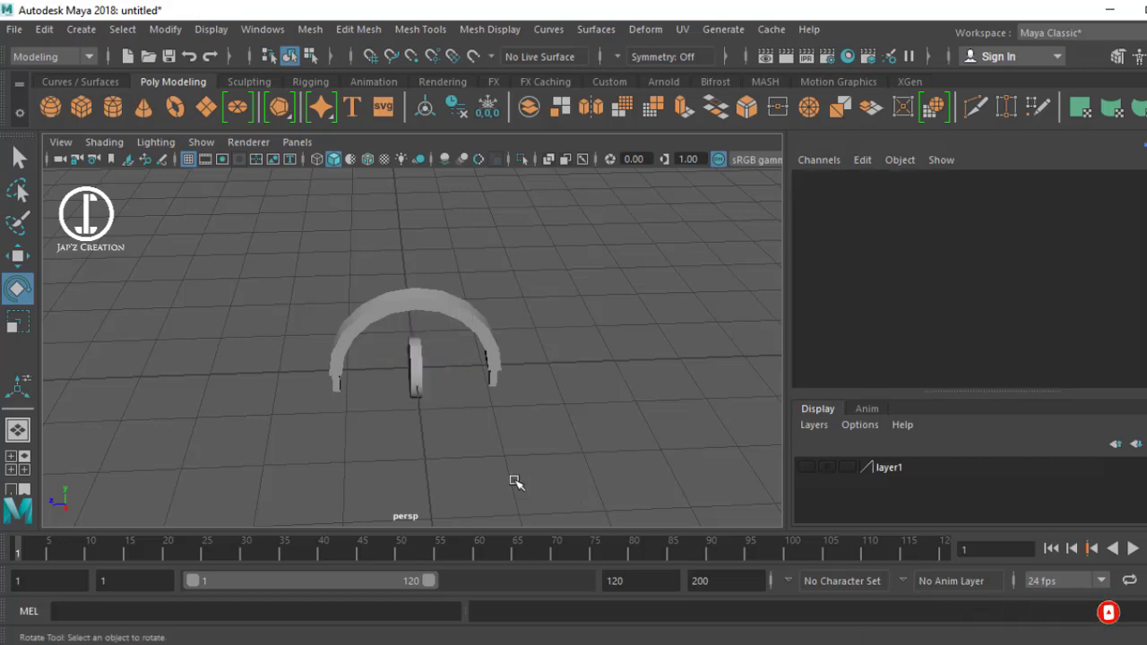
Step: Move the disc beneath the headband leg at Translate X 0 and thicken it into an ear cup
click(423, 377)
drag(426, 380, 498, 394)
key(space)
scroll(326, 377, up, 3)
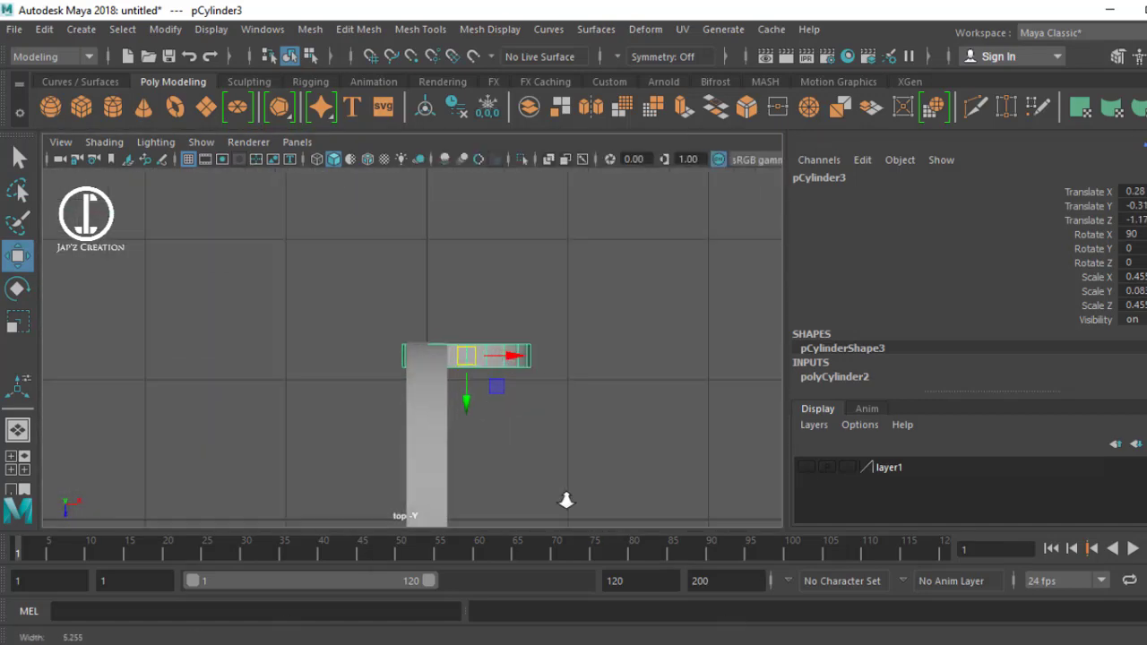
key(4)
scroll(520, 386, up, 3)
middle_drag(556, 415, 494, 371)
key(r)
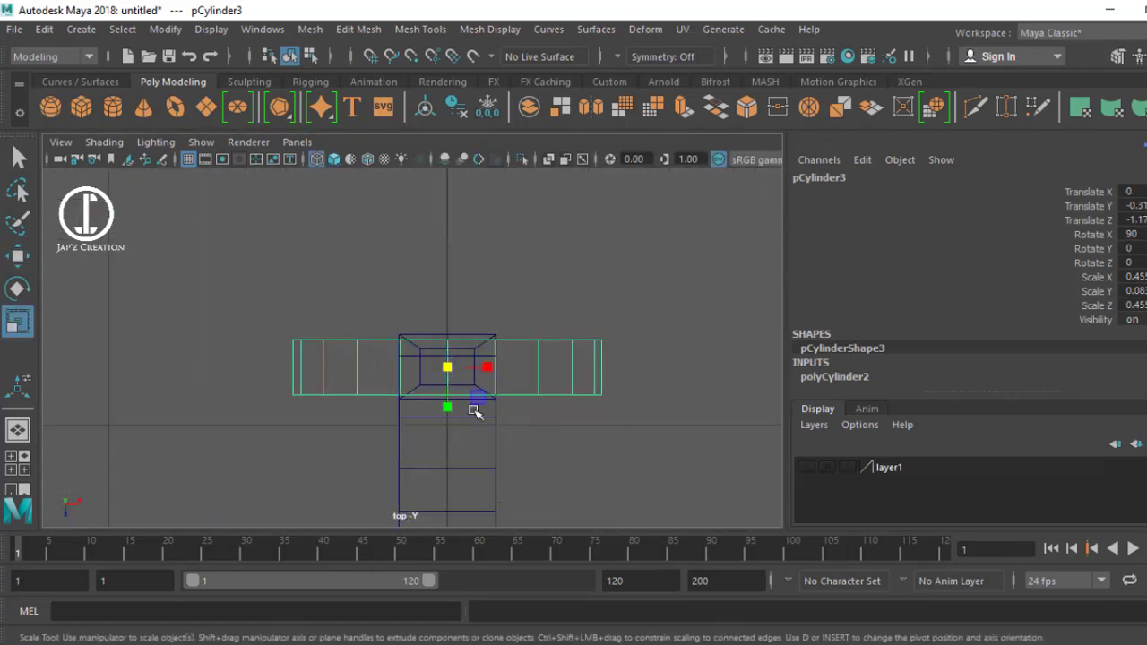
middle_drag(476, 410, 506, 436)
key(5)
mouse_move(460, 478)
alt+mouse_down()
mouse_move(425, 287)
mouse_move(477, 346)
mouse_move(627, 402)
alt+mouse_up()
key(w)
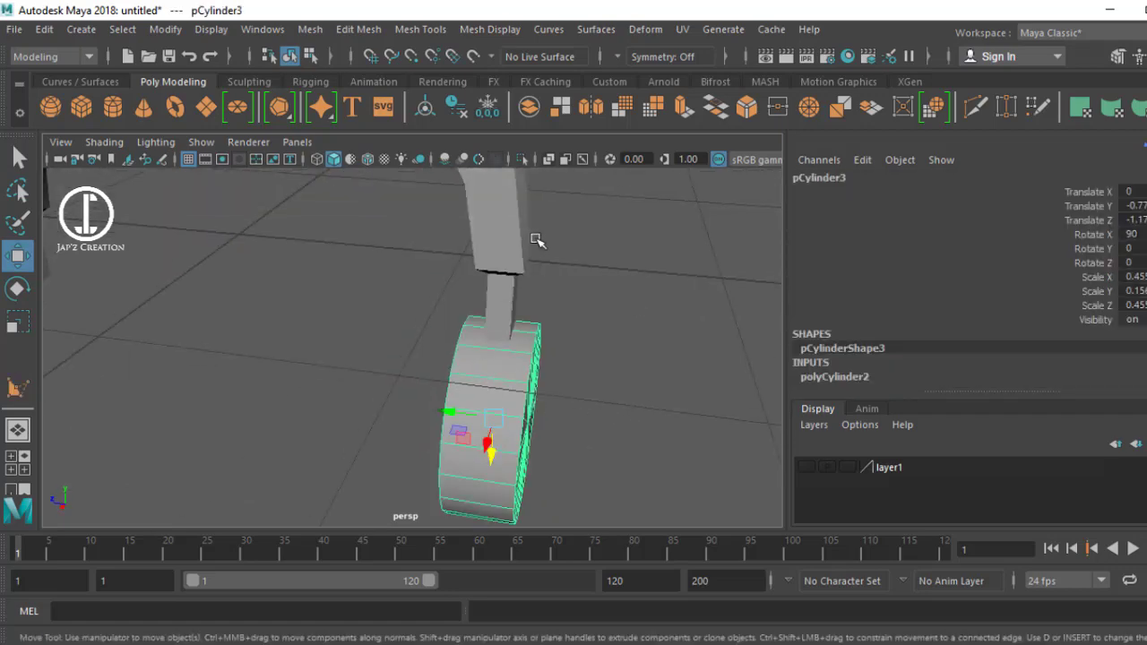
Step: Insert an edge loop around the ear cup cylinder
shift+right_click(497, 359)
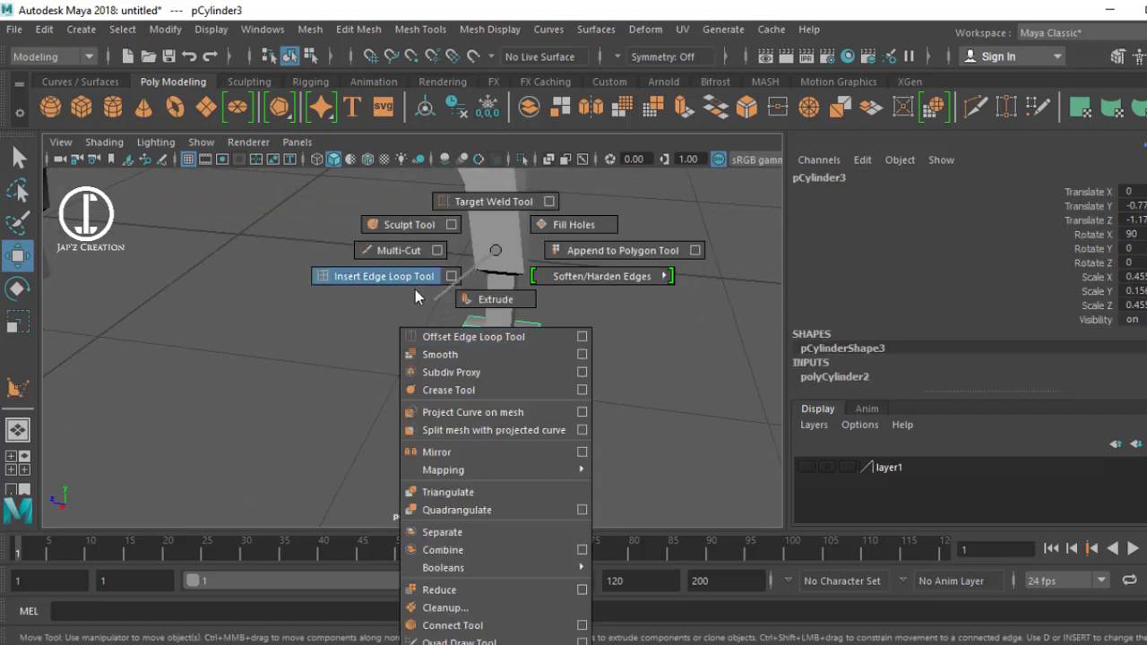
click(450, 280)
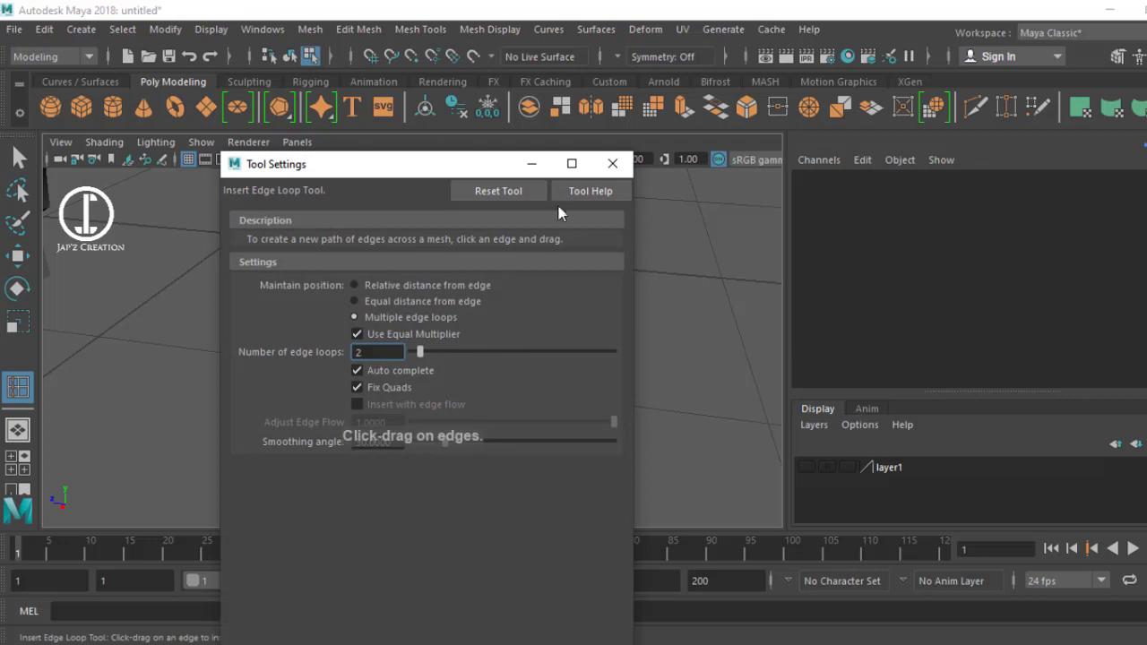
click(613, 164)
click(497, 388)
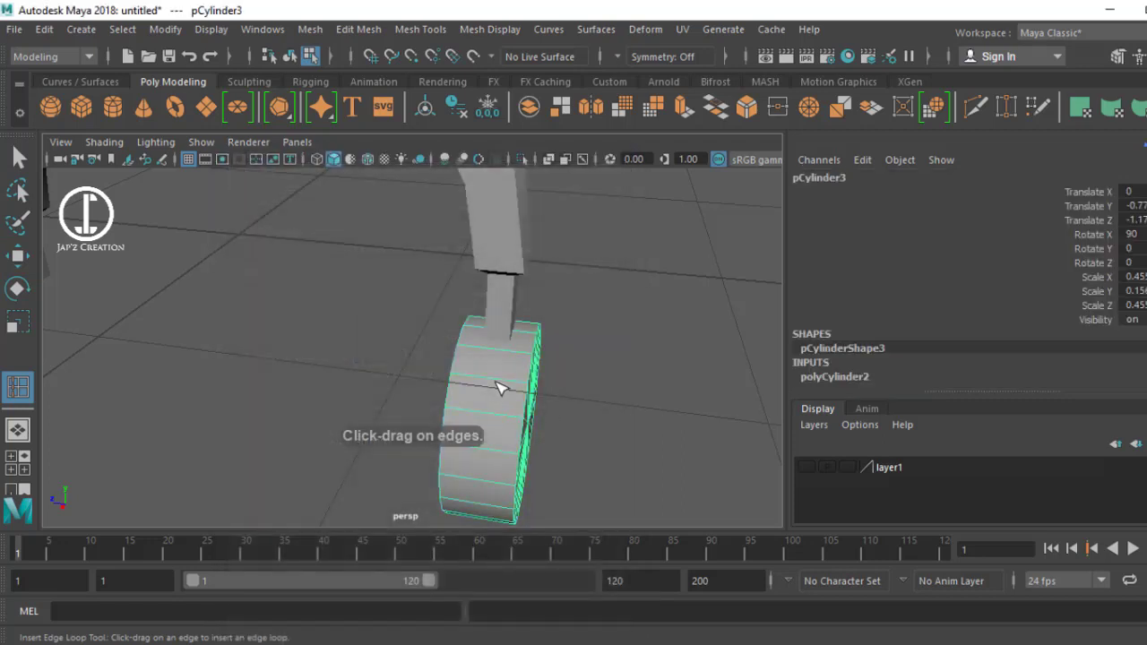
key(w)
key(r)
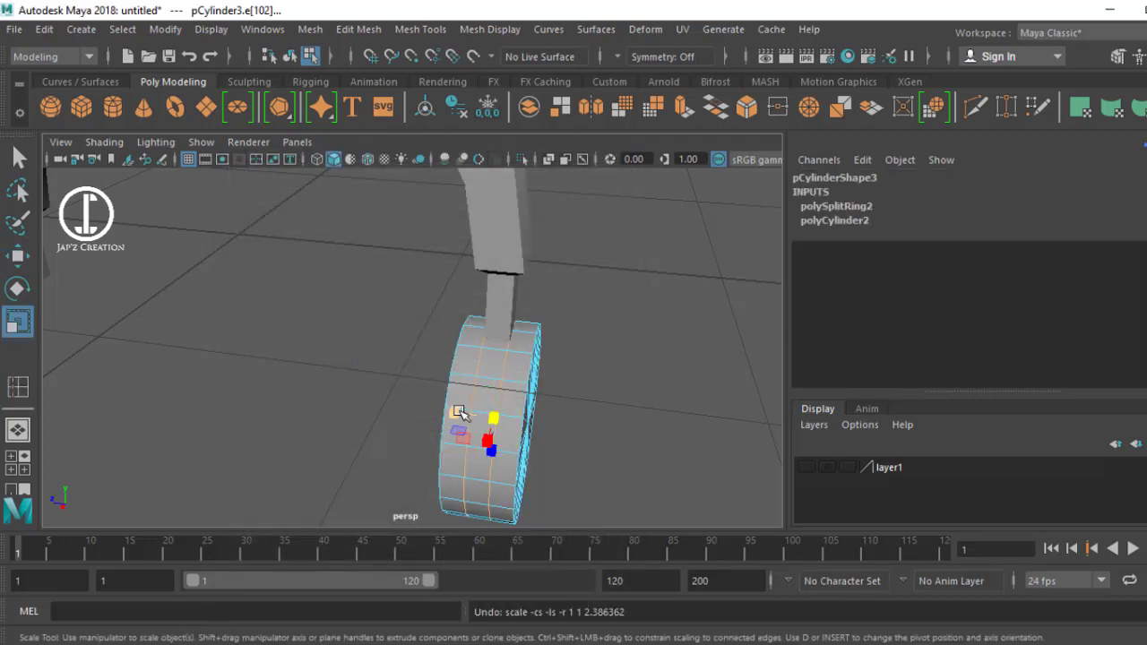
scroll(494, 410, up, 5)
alt+drag(507, 404, 395, 385)
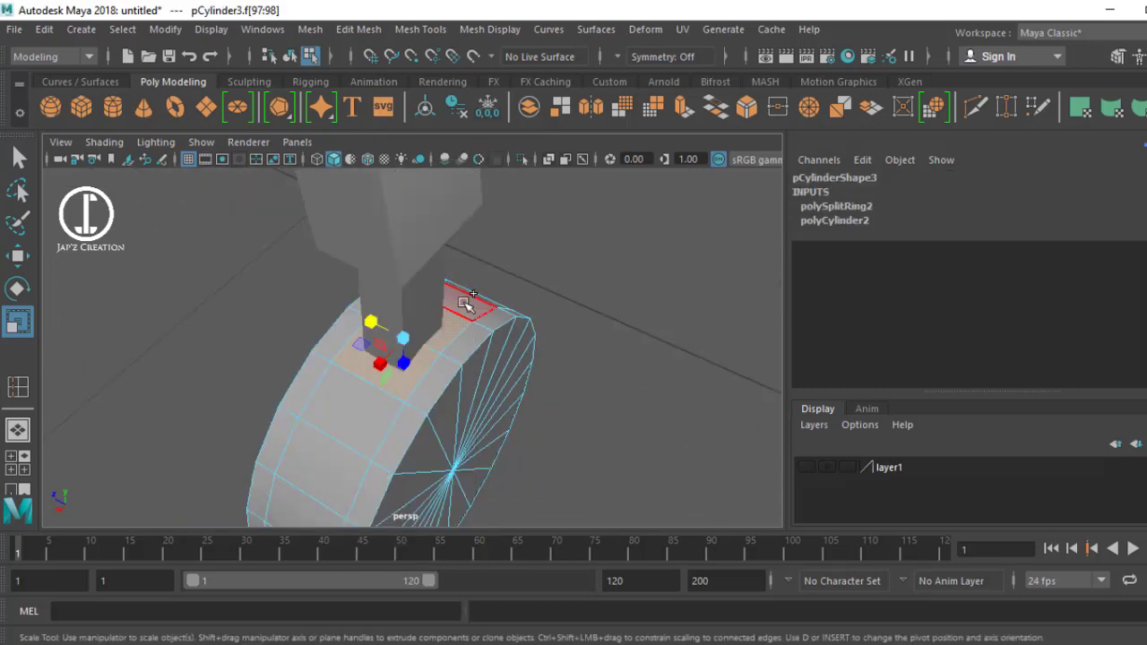
Step: Extrude the cylinder's top faces and pull them up toward the headband stem
alt+drag(465, 303, 371, 346)
key(ctrl+e)
mouse_move(371, 295)
alt+mouse_down()
mouse_move(374, 354)
mouse_move(448, 372)
mouse_move(502, 358)
mouse_move(573, 295)
mouse_move(548, 335)
alt+mouse_up()
key(w)
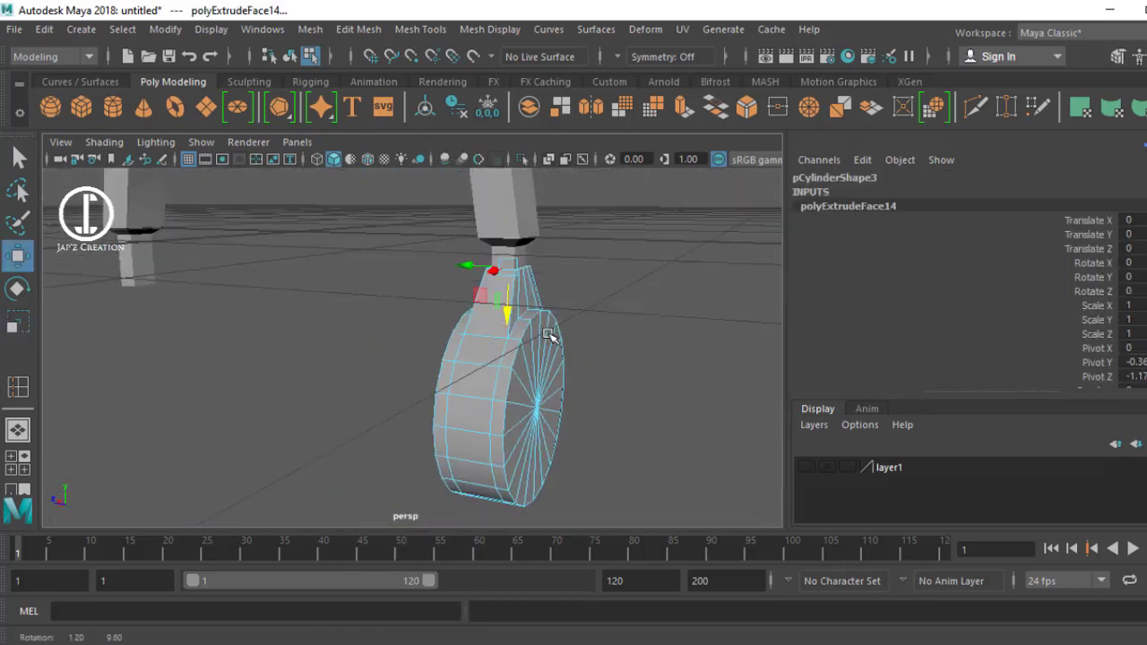
key(F8)
alt+drag(505, 474, 525, 389)
scroll(547, 427, up, 5)
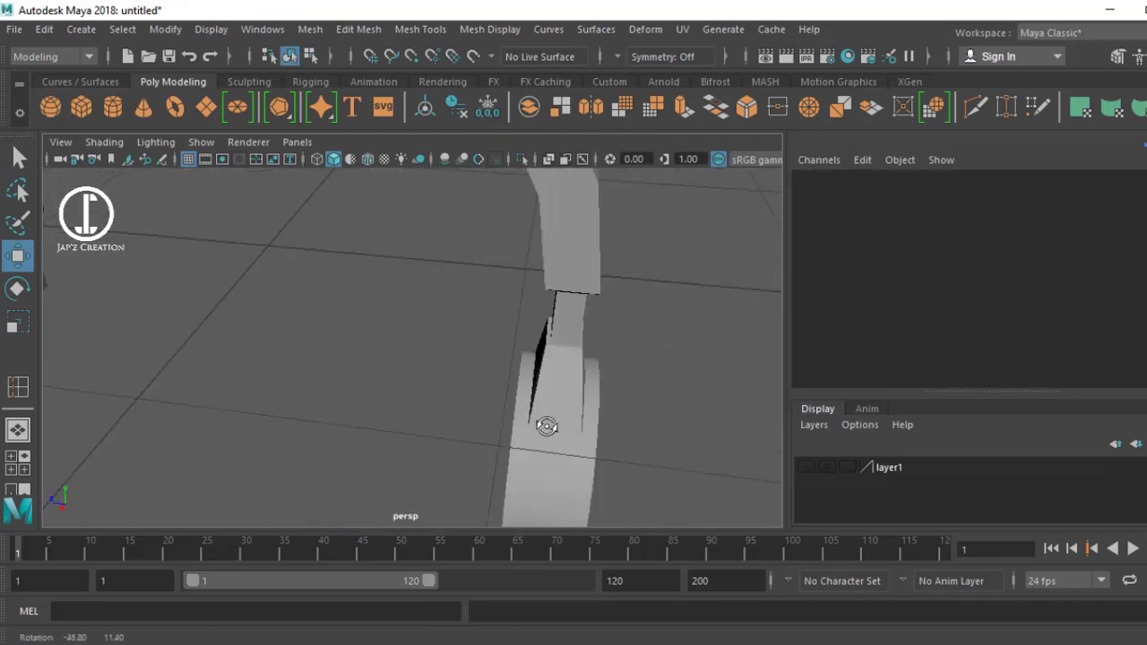
click(546, 426)
scroll(501, 395, down, 5)
key(F11)
shift+right_drag(495, 379, 492, 380)
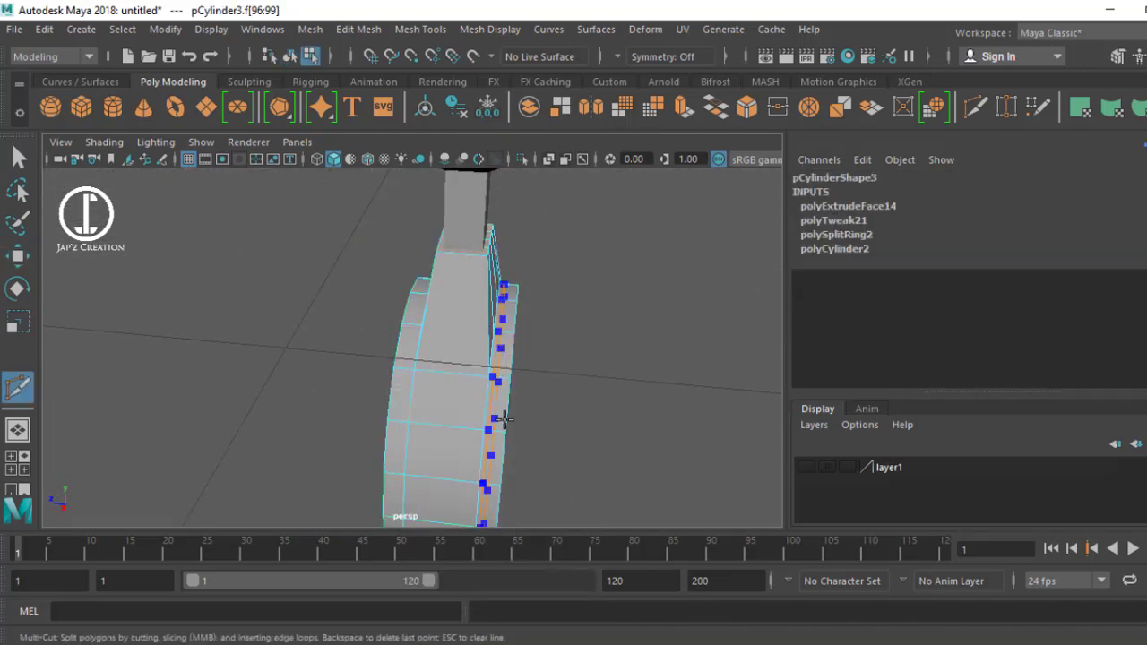
Step: Convert the cap's centre vertex to faces, then extrude a first inset ring and push it along the axis
ctrl+click(504, 419)
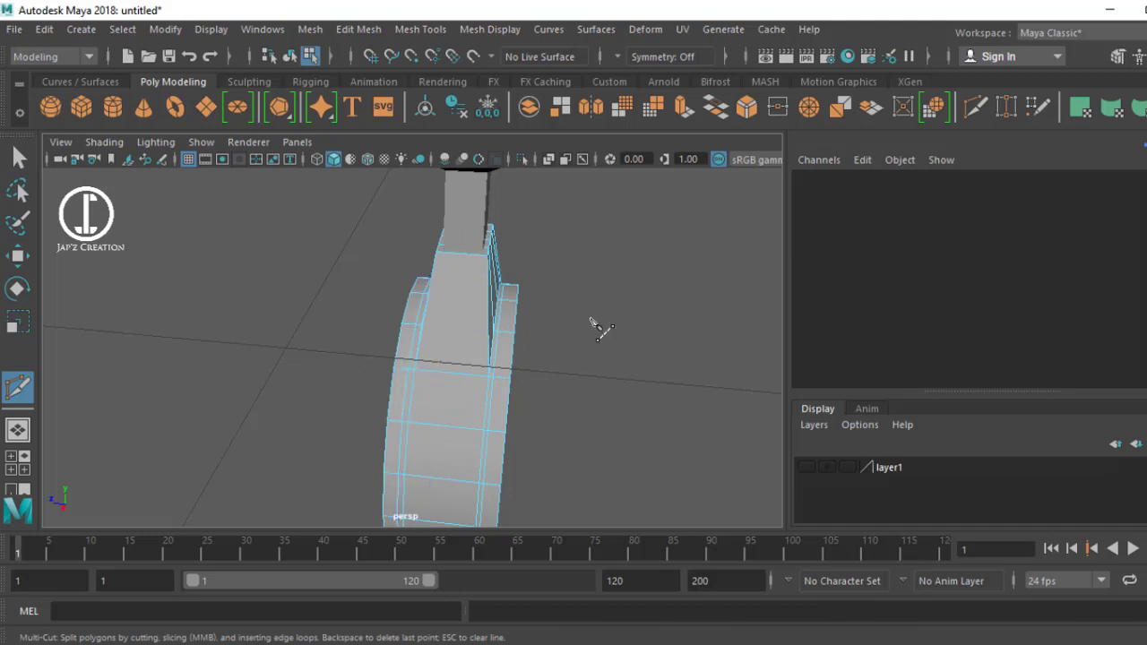
mouse_move(601, 330)
alt+mouse_down()
mouse_move(592, 371)
mouse_move(529, 371)
mouse_move(650, 499)
alt+mouse_up()
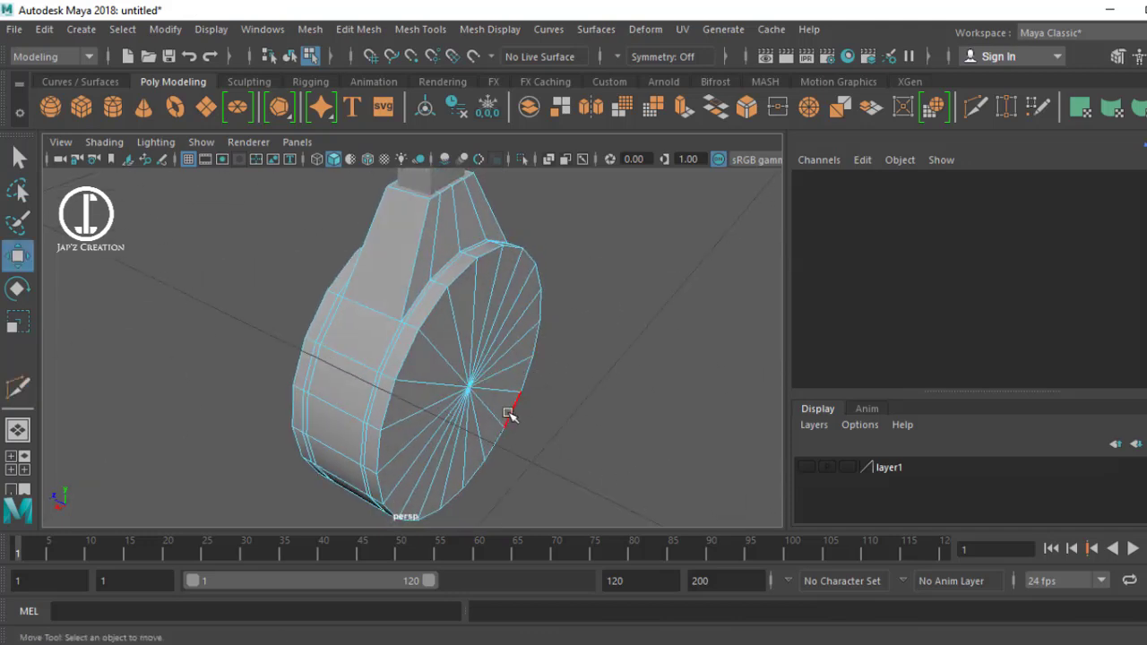
right_drag(463, 175, 451, 225)
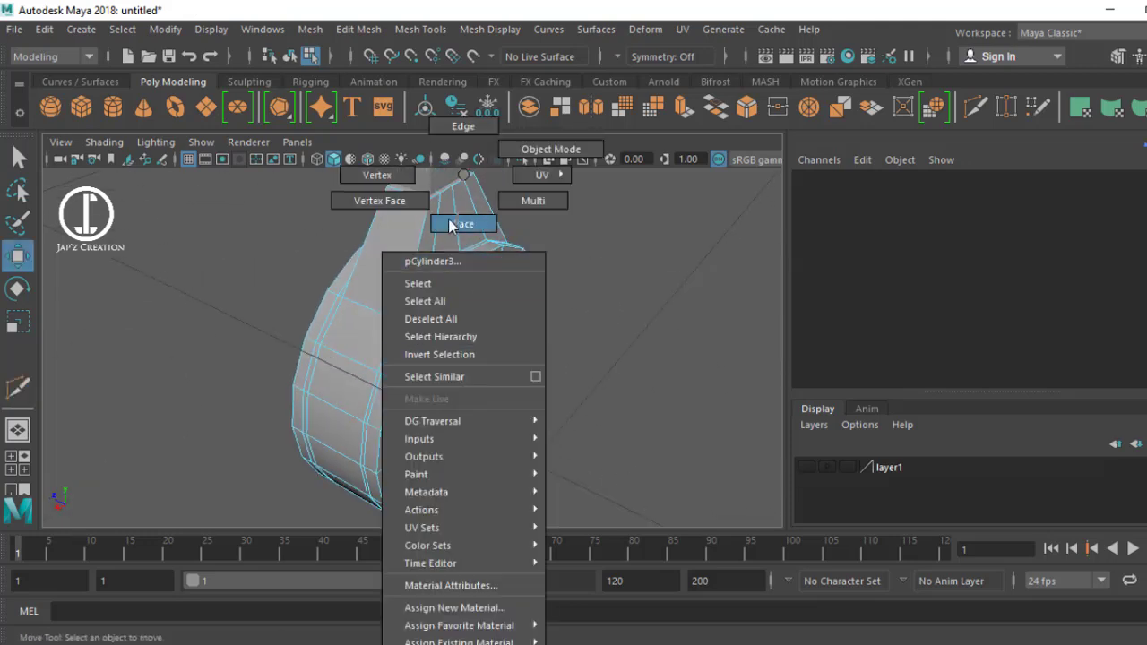
click(373, 177)
click(468, 387)
key(ctrl+F11)
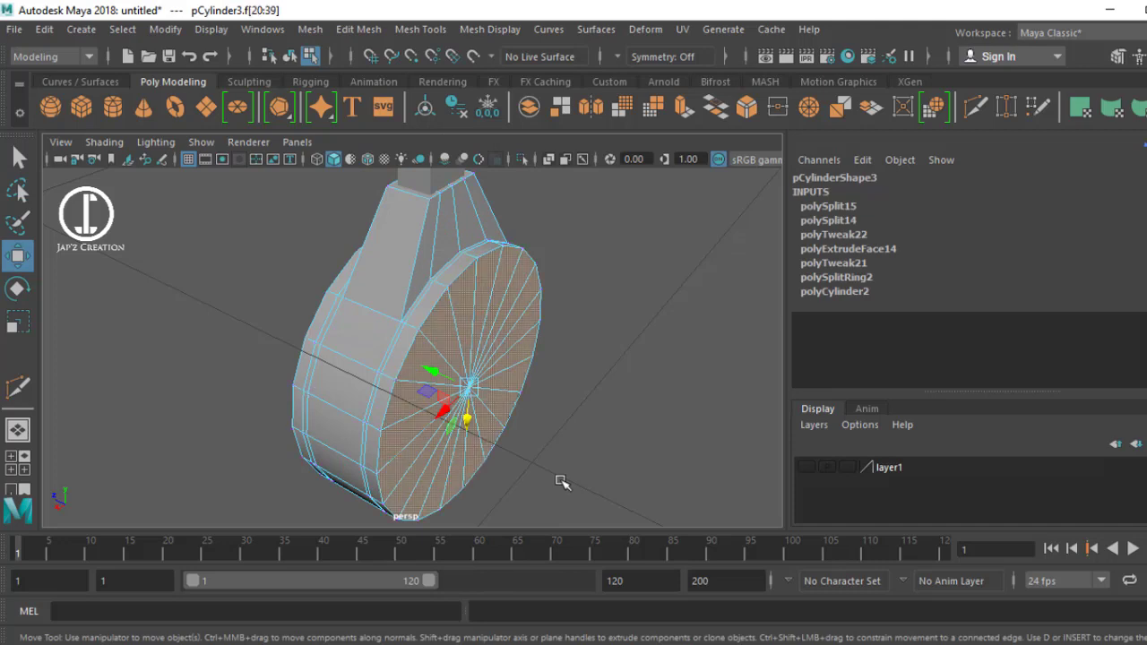
key(r)
shift+drag(470, 391, 500, 391)
key(w)
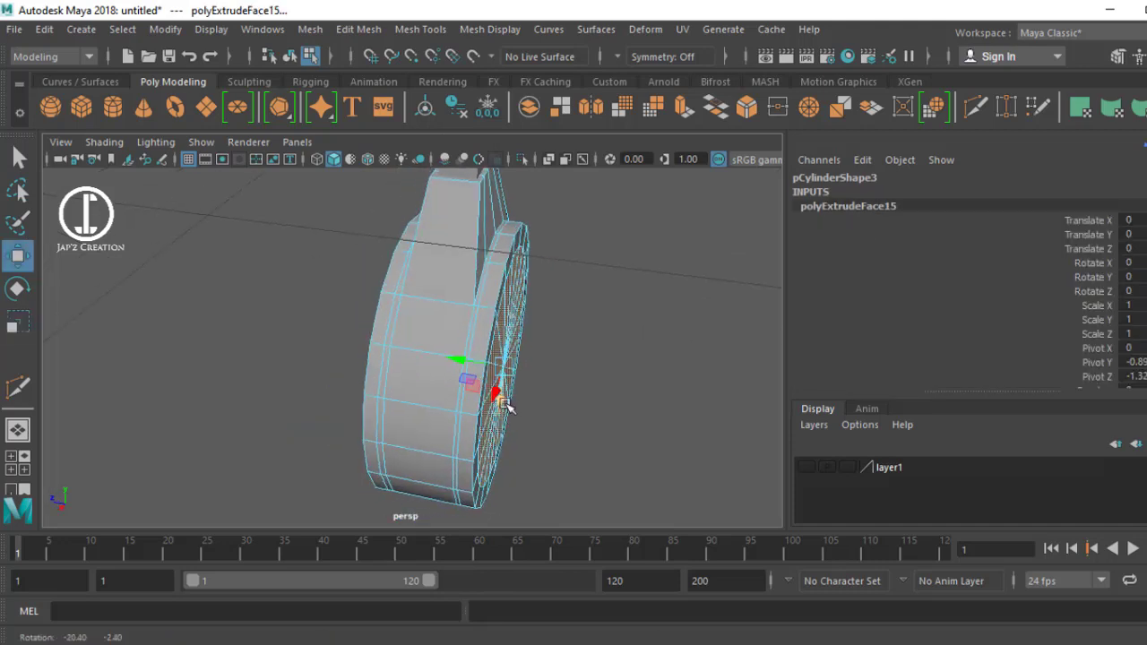
drag(456, 358, 461, 358)
Step: Extrude a smaller inner ring and push the centre faces inward into a recess
alt+drag(588, 413, 565, 410)
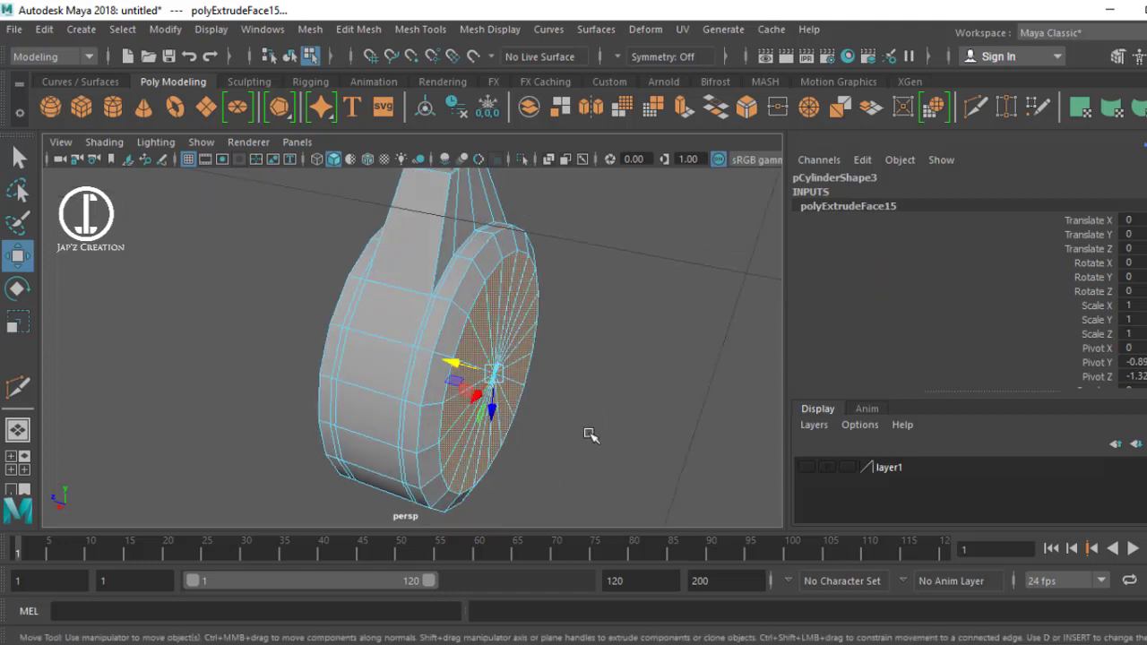
key(r)
shift+drag(495, 375, 452, 395)
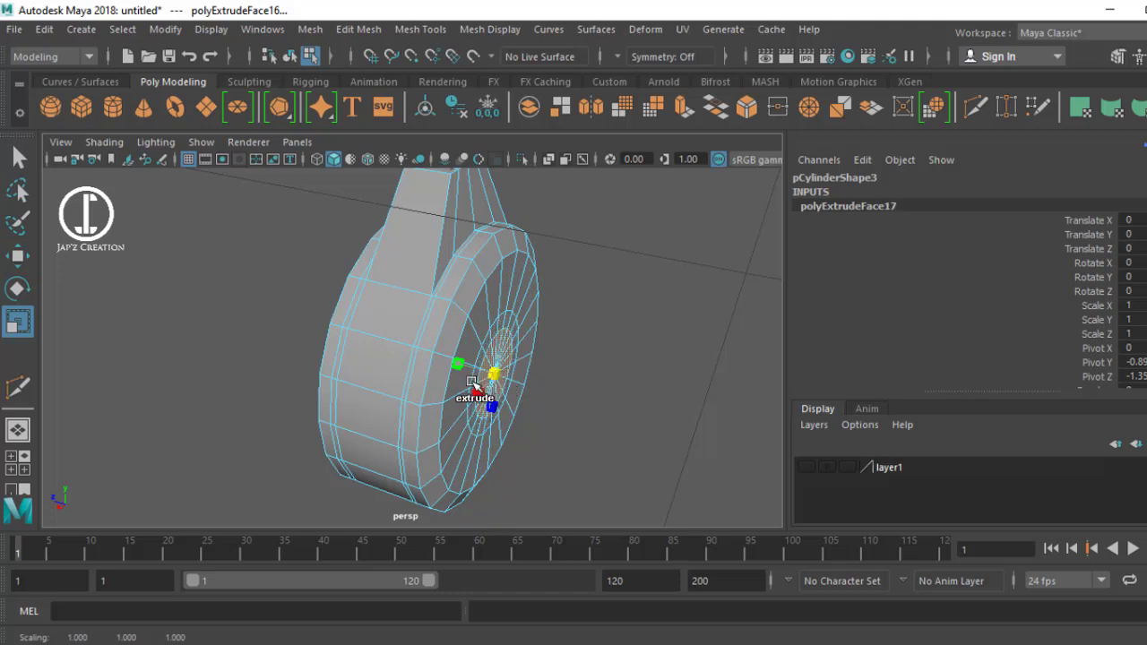
key(w)
shift+drag(446, 370, 453, 363)
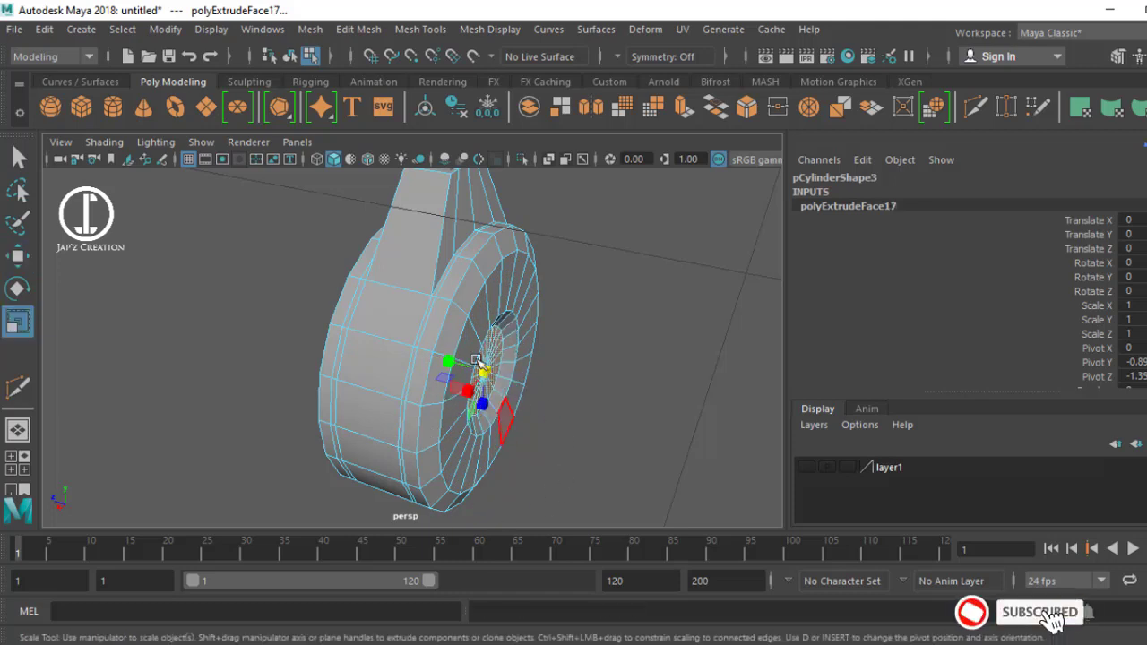
key(r)
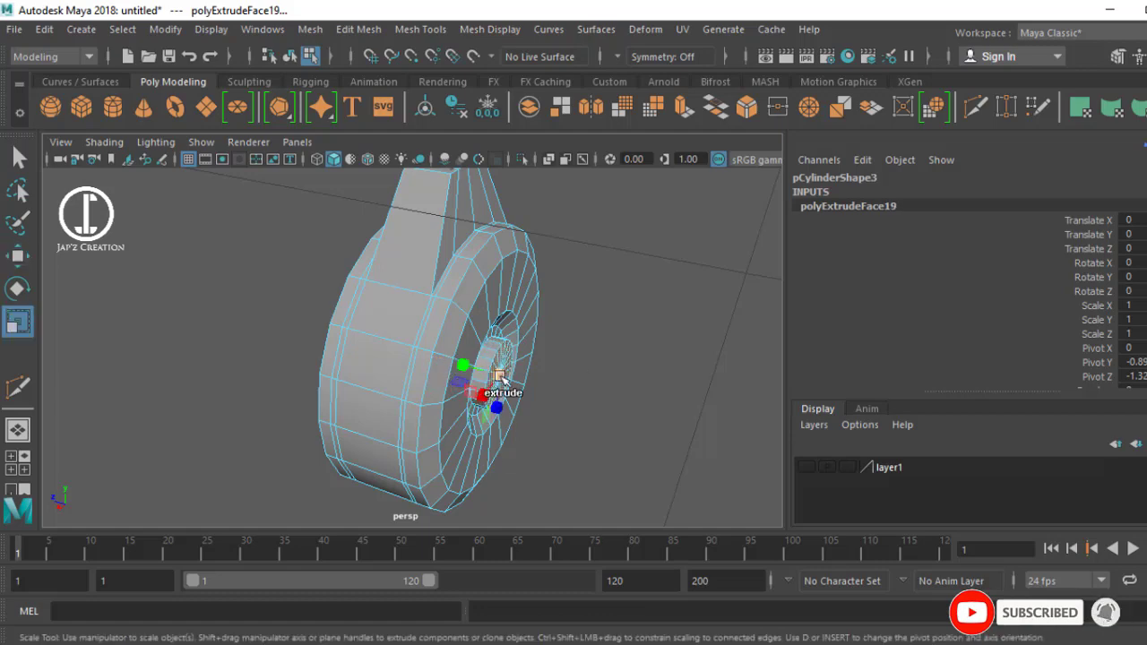
key(ctrl+e)
key(w)
mouse_move(486, 371)
alt+mouse_down()
mouse_move(521, 373)
mouse_move(550, 418)
alt+mouse_up()
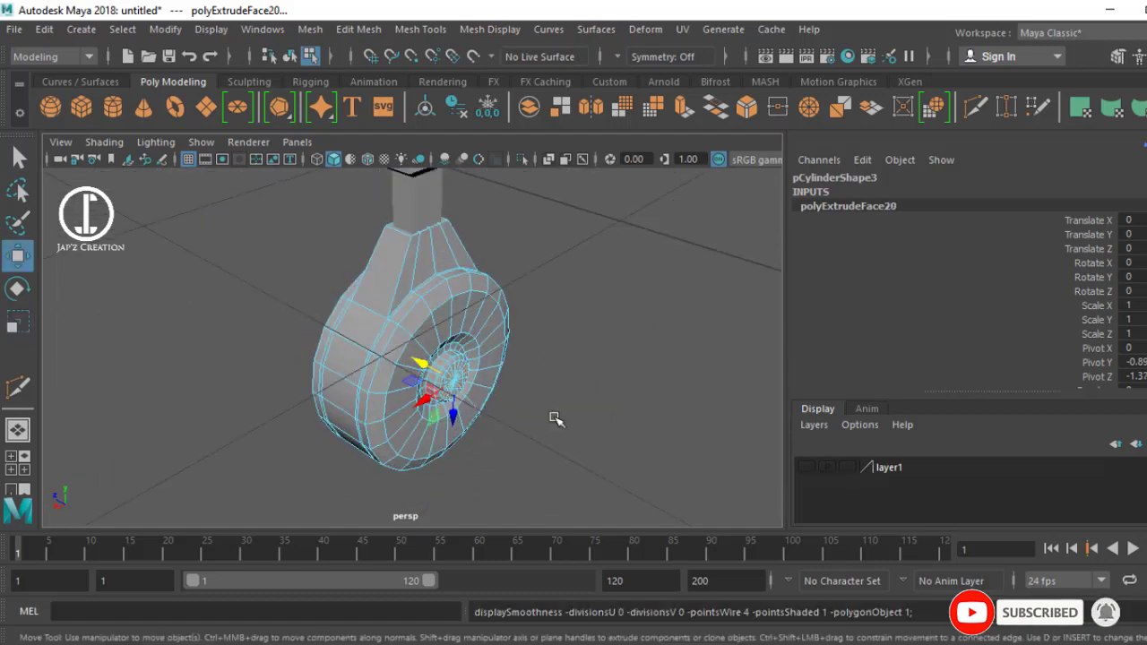
Step: Bevel the edge loop around the hole with fraction 0.3 and 3 segments
scroll(525, 295, up, 5)
right_drag(525, 296, 505, 121)
double_click(524, 296)
key(ctrl+b)
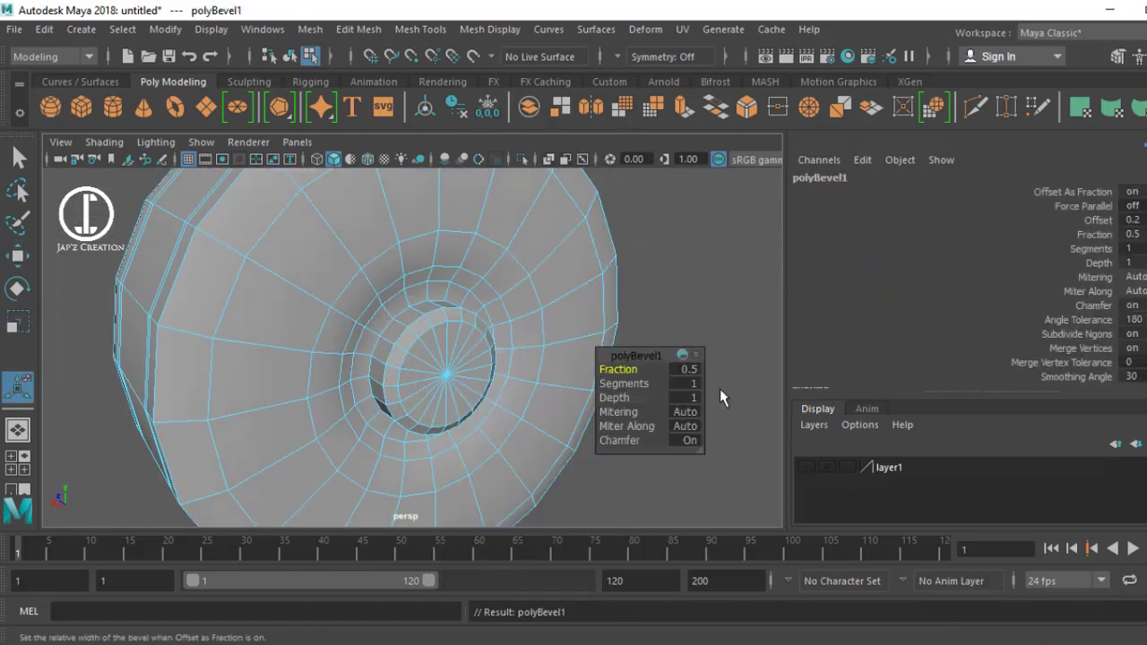
mouse_move(627, 384)
mouse_down()
mouse_move(649, 385)
mouse_move(625, 369)
mouse_up()
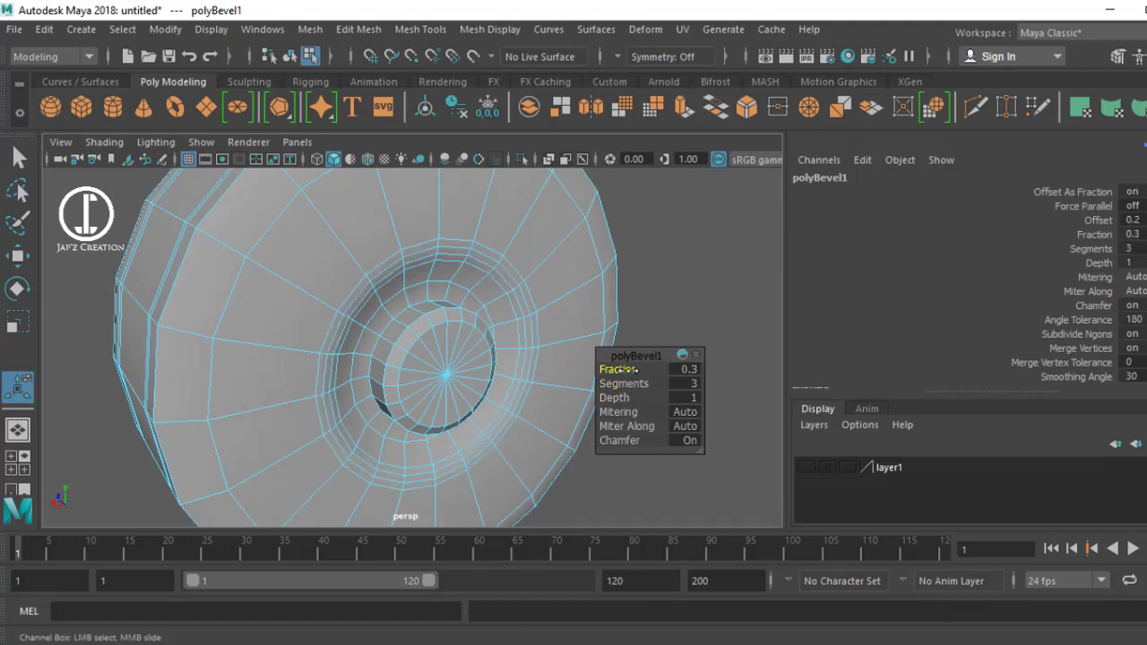
Step: Bevel the next edge loop around the ring with fraction 0.3 and 2 segments
click(481, 298)
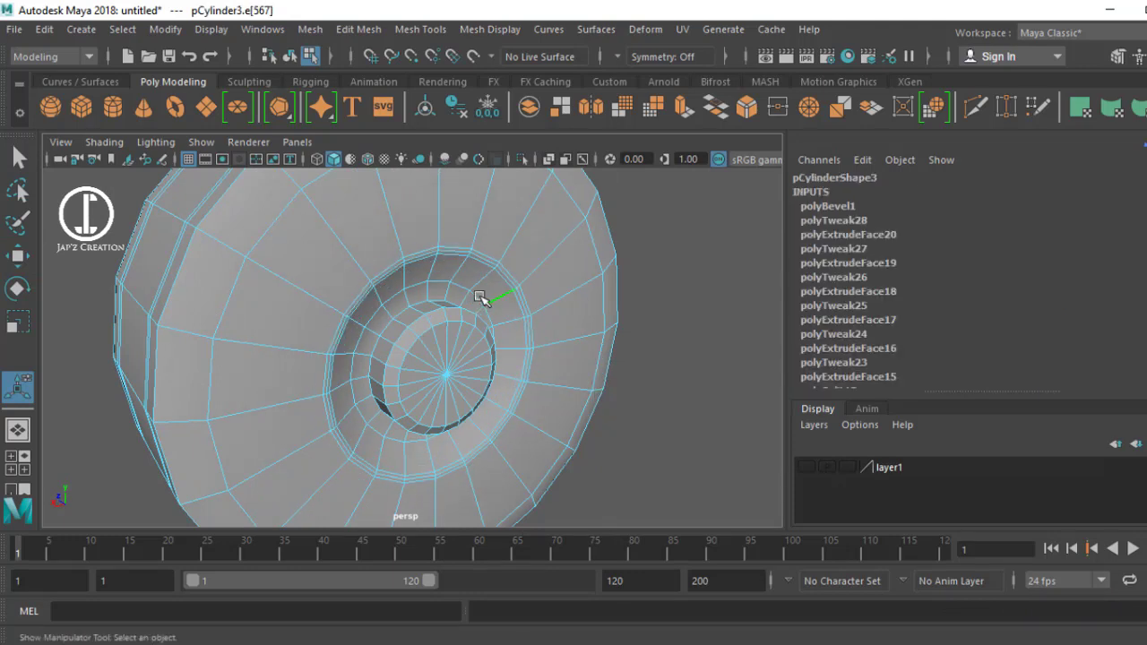
key(ctrl+b)
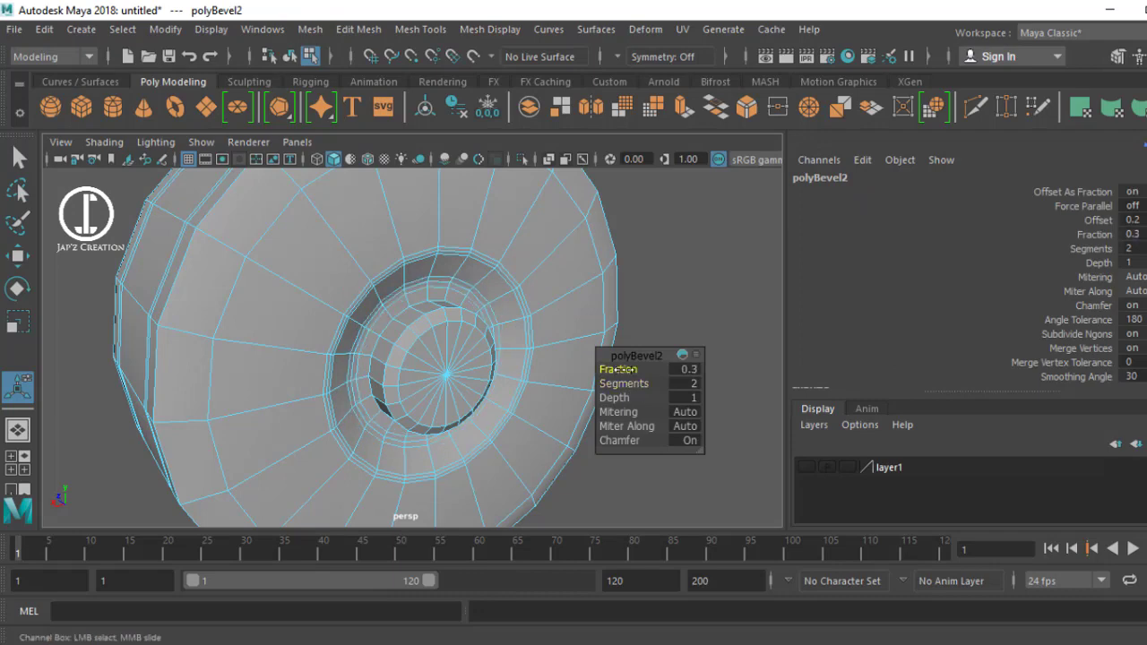
mouse_move(615, 415)
alt+mouse_down()
mouse_move(517, 346)
mouse_move(512, 325)
alt+mouse_up()
Step: Select the ear cup's side faces and extrude them outward several times
right_drag(437, 175, 439, 331)
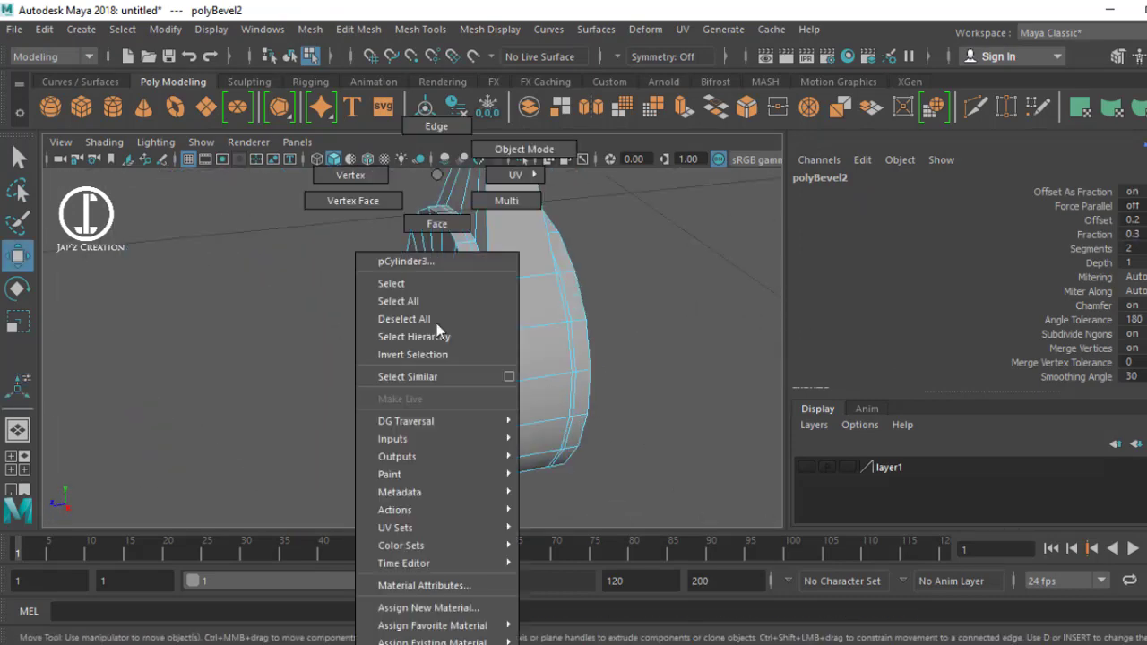
click(437, 224)
key(r)
mouse_move(499, 323)
mouse_down()
mouse_move(430, 384)
mouse_move(451, 343)
mouse_move(388, 455)
mouse_move(444, 408)
mouse_move(348, 377)
mouse_up()
key(ctrl+e)
key(w)
key(ctrl+e)
key(ctrl+e)
key(ctrl+e)
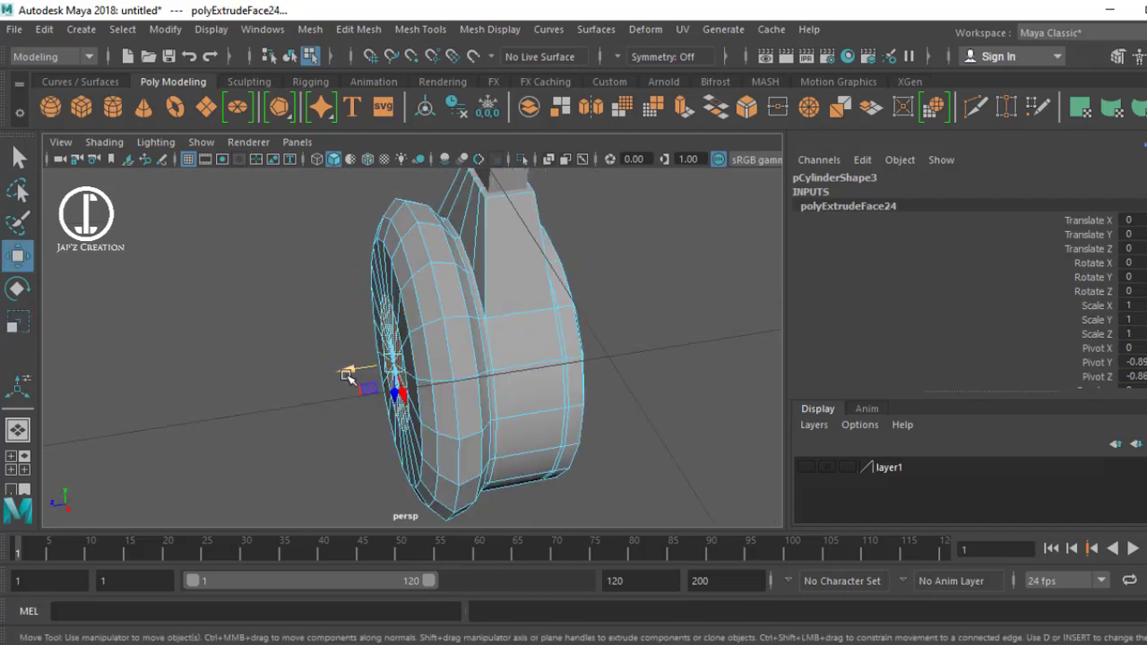
Step: Extrude further layers and push them outward into a thicker stepped cushion rim
key(ctrl+e)
key(r)
drag(431, 377, 379, 389)
key(w)
key(ctrl+e)
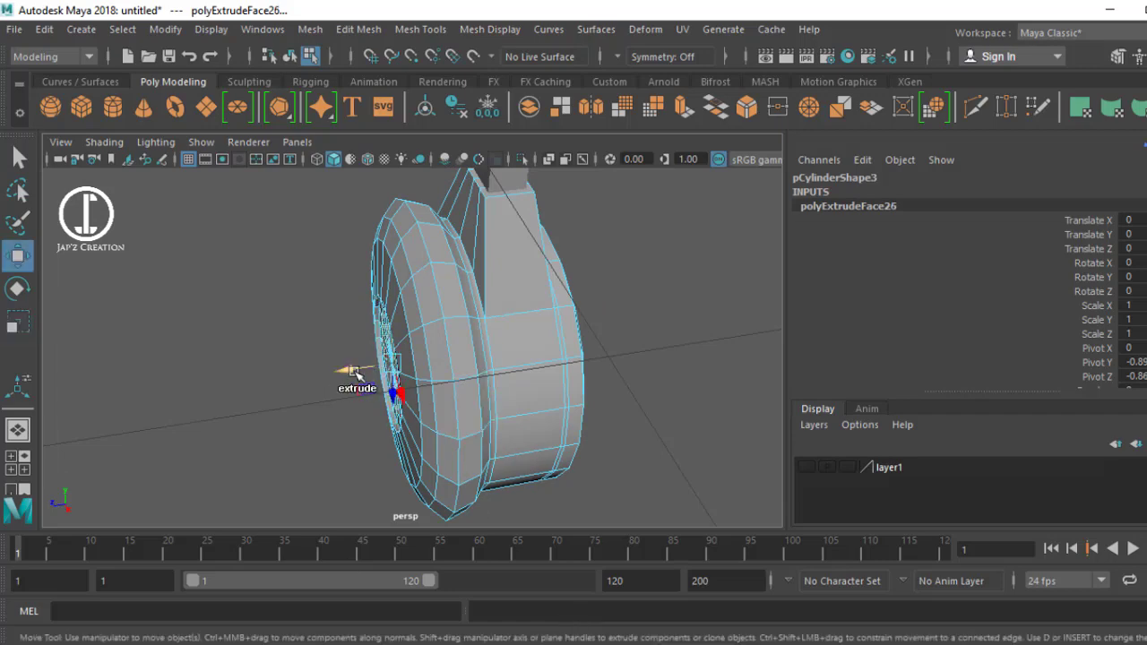
key(r)
key(ctrl+e)
key(ctrl+e)
key(F8)
alt+drag(461, 455, 541, 383)
click(439, 284)
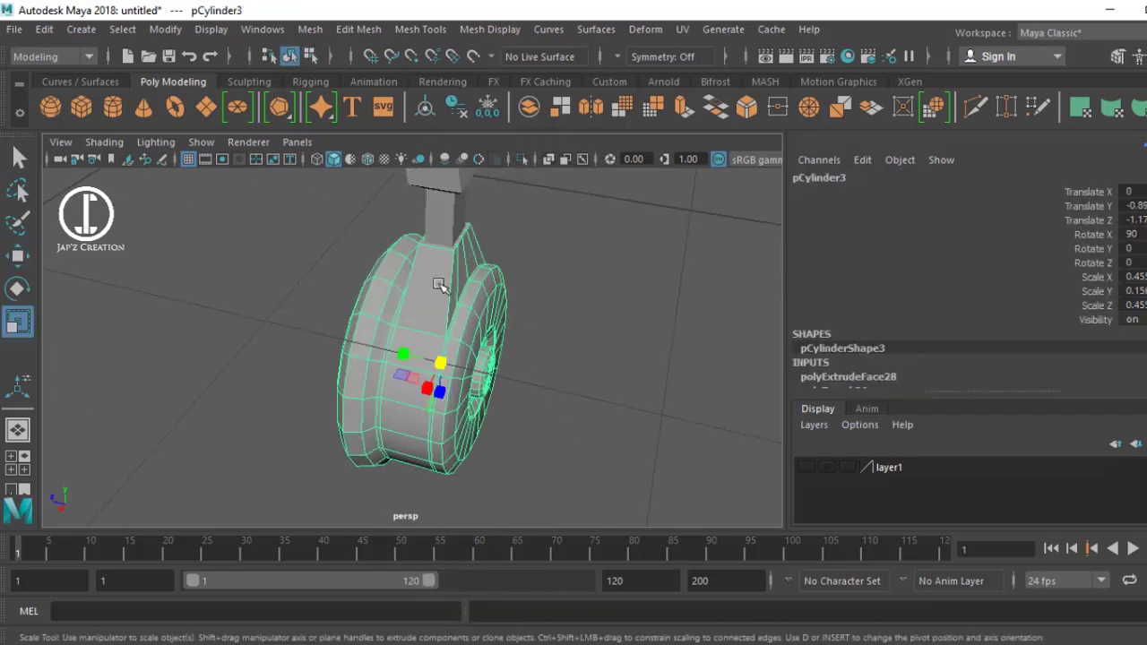
shift+right_drag(440, 285, 453, 253)
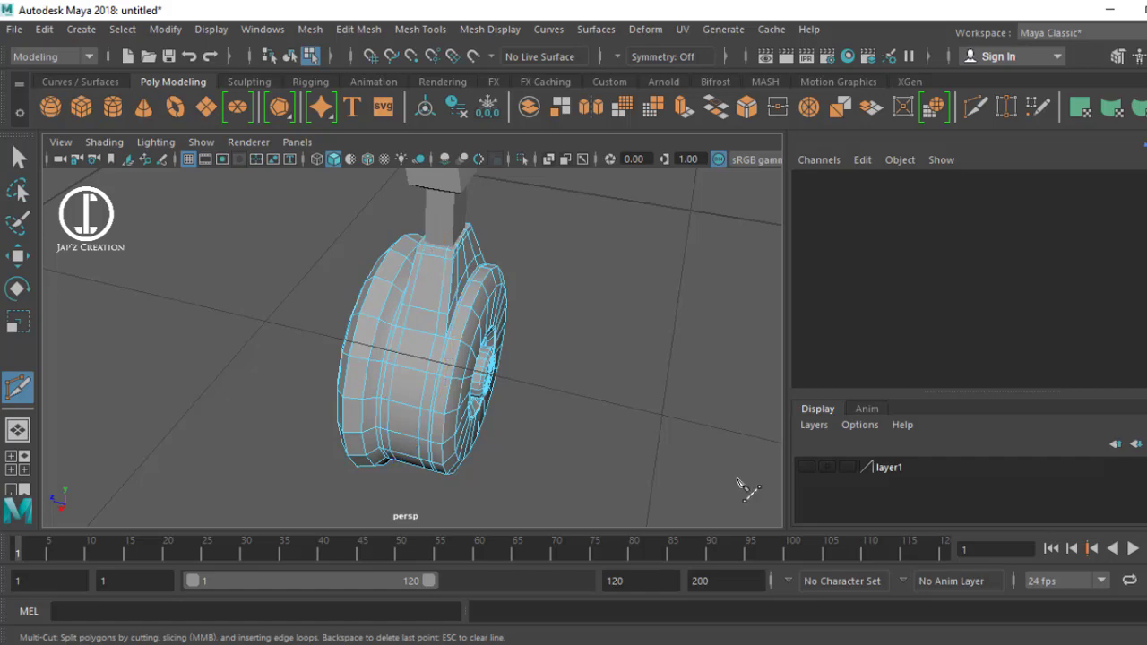
Step: Extrude a rim face on the ear cup to add supporting edges
alt+drag(747, 490, 466, 382)
scroll(466, 386, up, 3)
key(w)
click(419, 403)
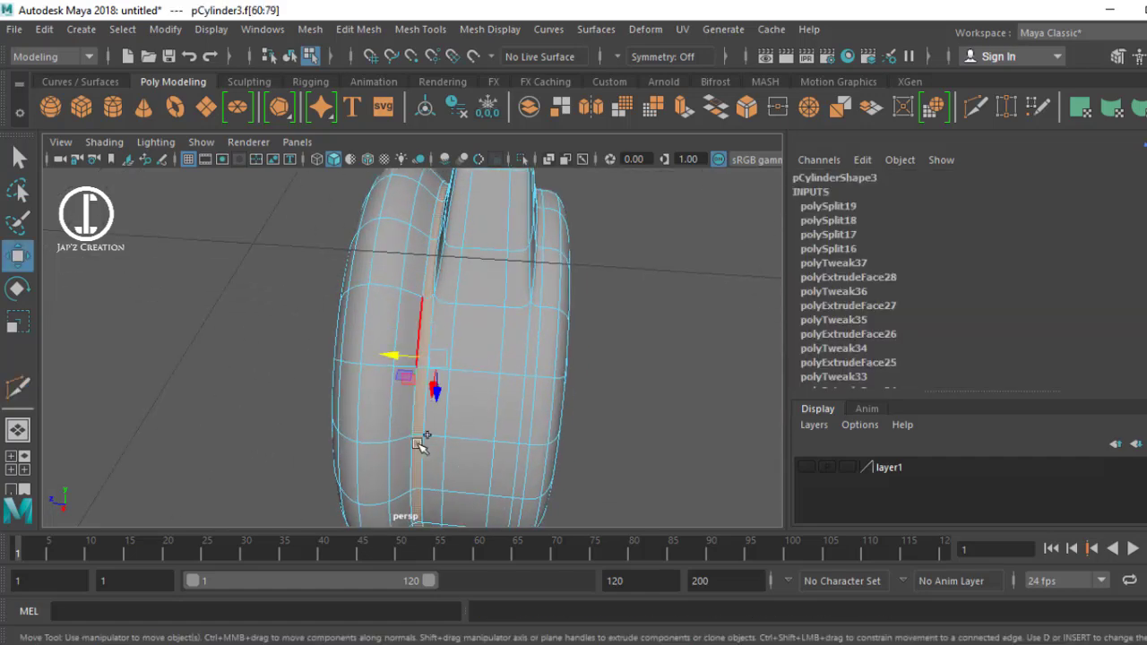
key(r)
key(ctrl+e)
key(F8)
mouse_move(422, 359)
alt+mouse_down()
mouse_move(584, 397)
mouse_move(448, 354)
mouse_move(523, 472)
alt+mouse_up()
scroll(525, 276, up, 3)
mouse_move(525, 276)
shift+right_down()
mouse_move(532, 297)
mouse_move(474, 318)
shift+right_up()
key(w)
Step: Thicken the ear cup by scaling its Y from 0.156 to 0.187
scroll(466, 401, down, 5)
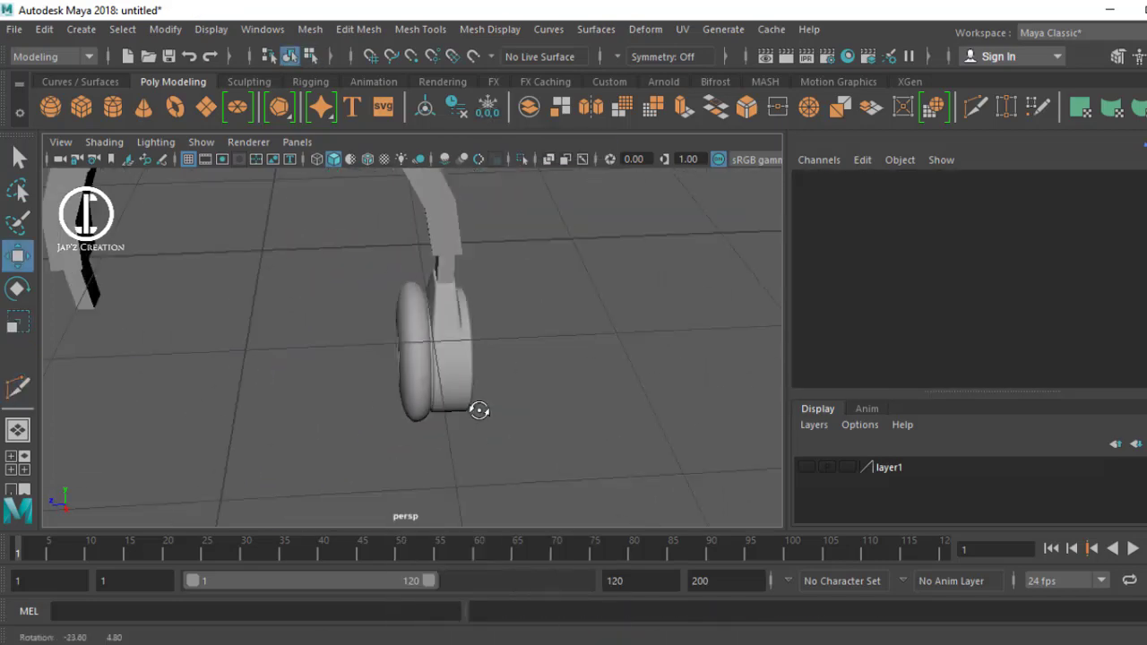
mouse_move(466, 402)
alt+mouse_down()
mouse_move(450, 409)
mouse_move(486, 379)
mouse_move(530, 274)
alt+mouse_up()
click(488, 376)
key(f)
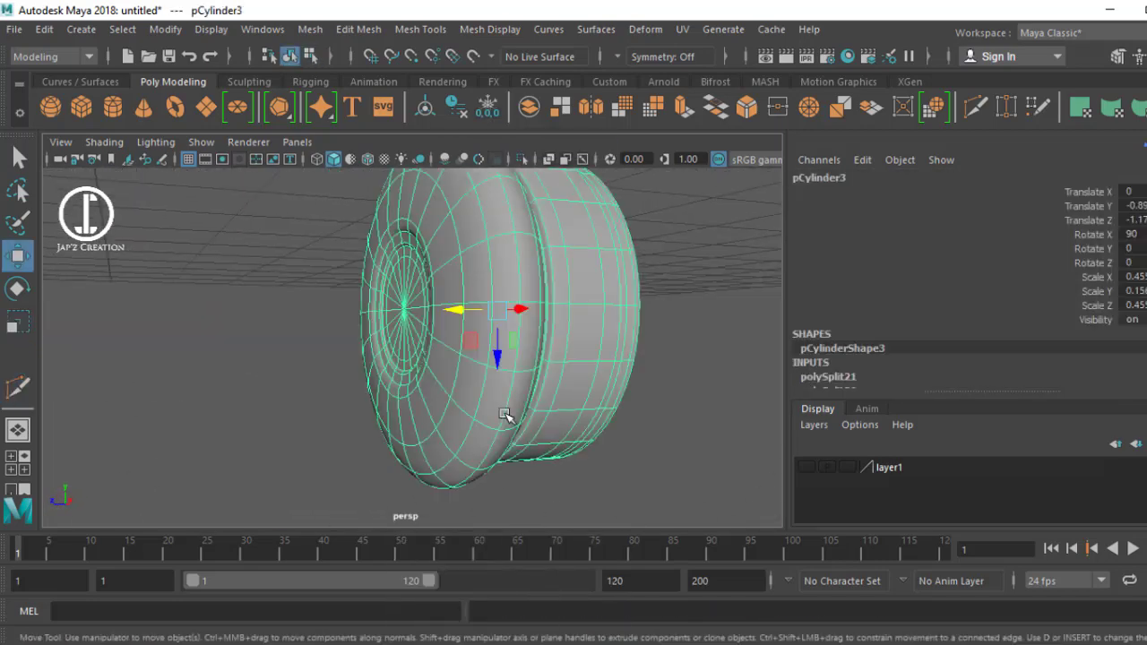
mouse_move(507, 415)
alt+mouse_down()
mouse_move(430, 408)
mouse_move(410, 333)
mouse_move(417, 354)
alt+mouse_up()
key(r)
mouse_move(417, 354)
alt+mouse_down()
mouse_move(423, 374)
mouse_move(602, 259)
mouse_move(421, 381)
mouse_move(421, 394)
mouse_move(488, 324)
mouse_move(115, 385)
mouse_move(515, 325)
mouse_move(550, 454)
alt+mouse_up()
key(w)
click(515, 346)
scroll(515, 346, down, 3)
scroll(427, 336, down, 2)
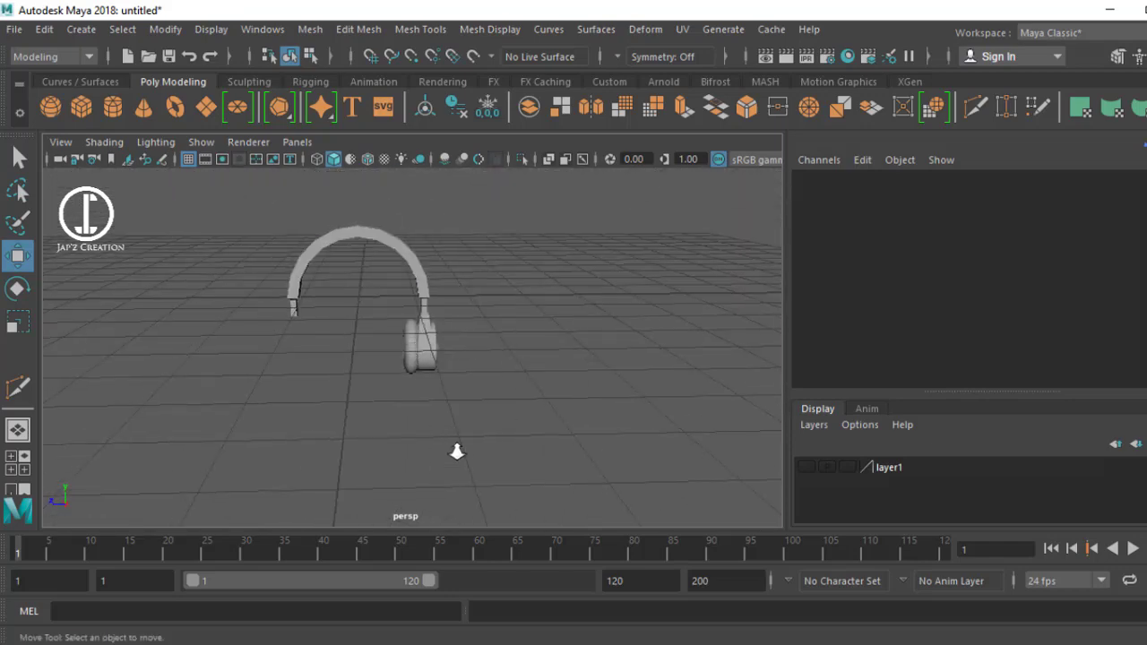
Step: Marquee-select the ear cup's outer-side vertices in the side view
scroll(482, 399, up, 5)
alt+drag(482, 399, 493, 407)
click(449, 349)
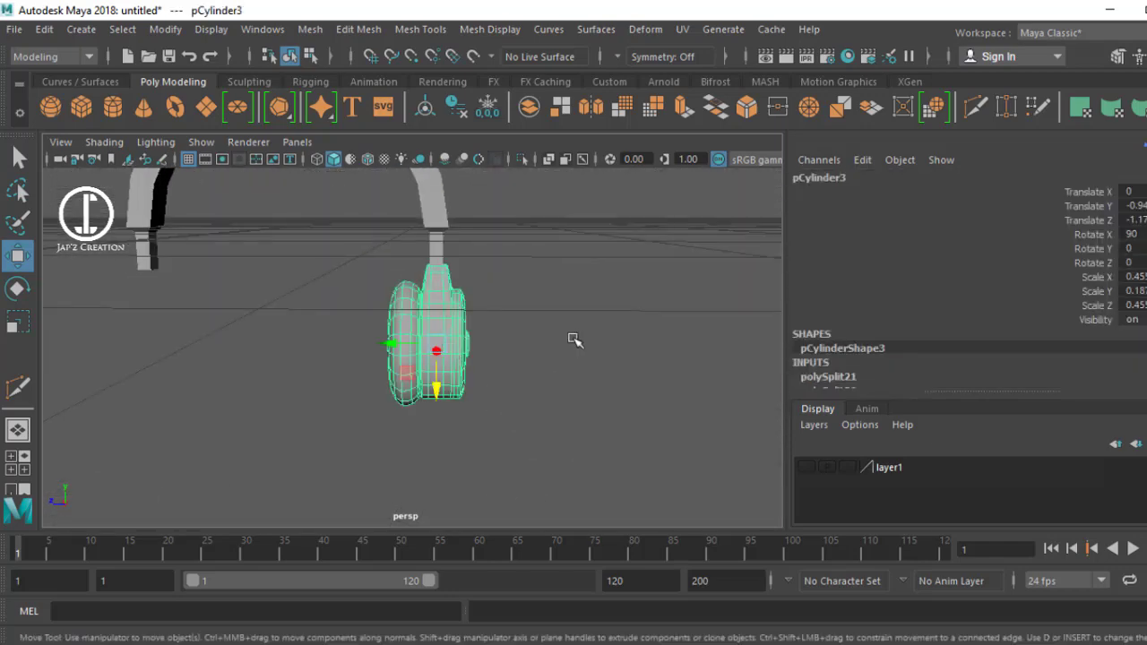
right_drag(448, 345, 403, 345)
key(space)
drag(494, 411, 569, 415)
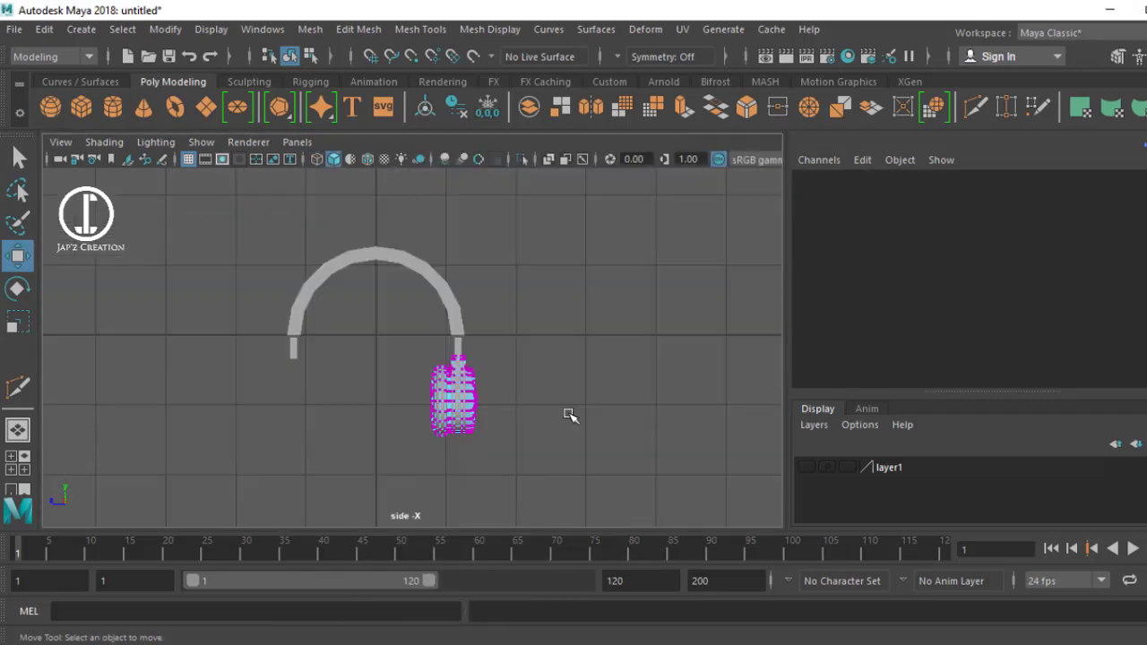
drag(443, 242, 444, 244)
scroll(440, 333, up, 2)
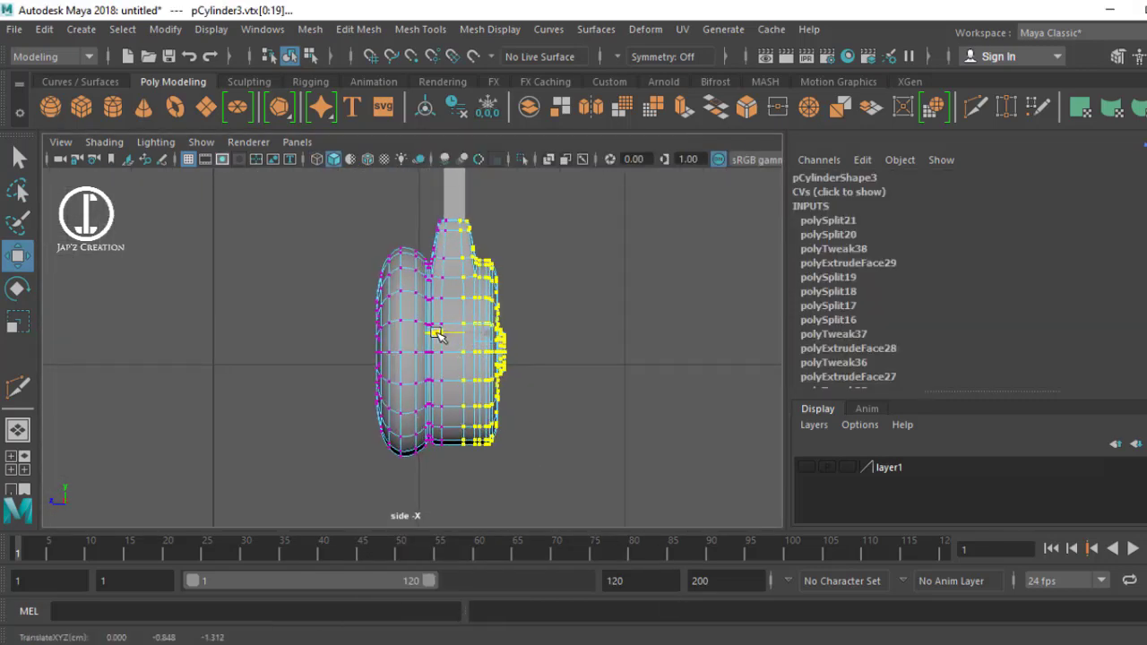
drag(579, 511, 491, 272)
Step: Move the outer vertices inward and scale them to 0.733 on Y
drag(466, 371, 439, 351)
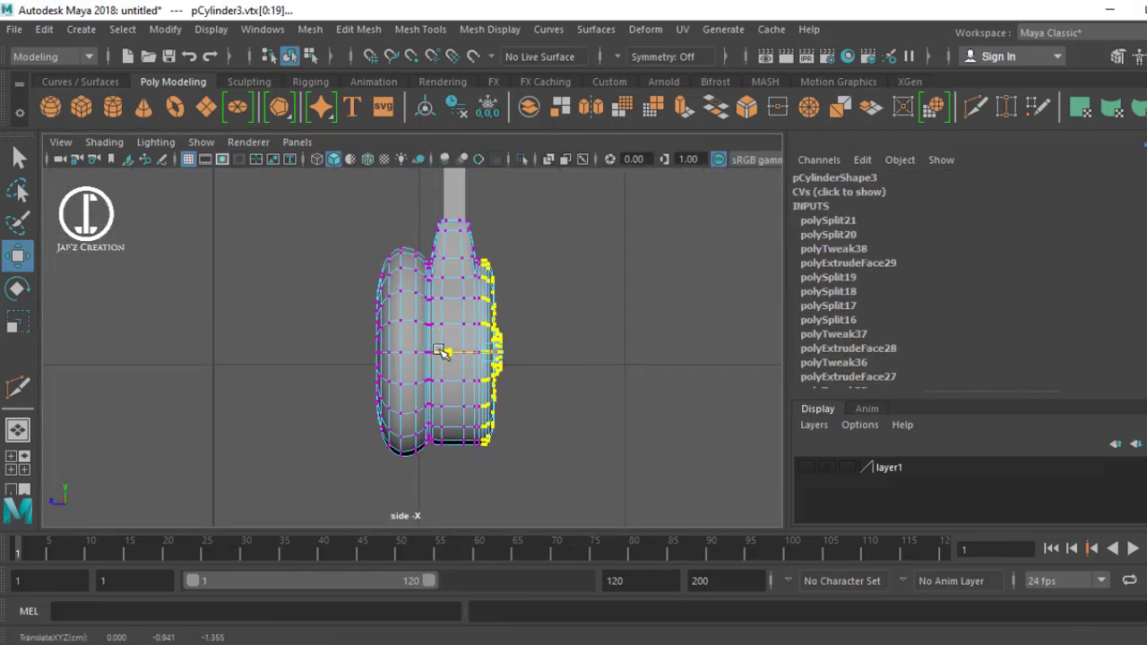
key(r)
mouse_move(440, 392)
mouse_down()
mouse_move(459, 352)
mouse_move(441, 352)
mouse_up()
key(w)
click(564, 404)
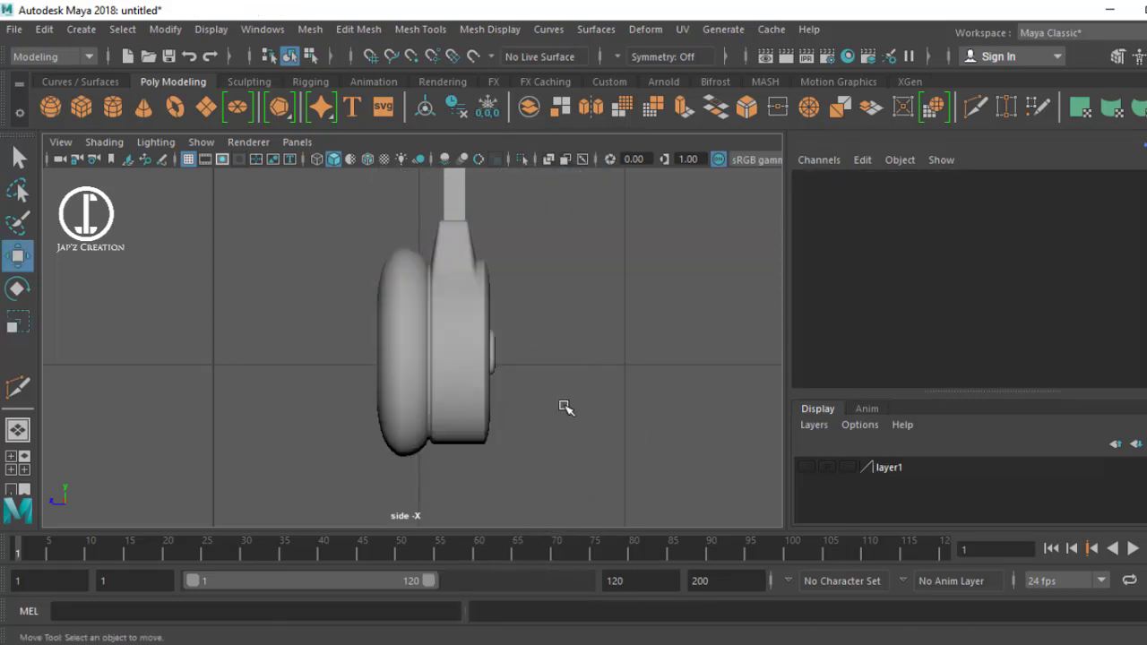
mouse_move(564, 404)
alt+mouse_down()
mouse_move(619, 299)
mouse_move(558, 379)
mouse_move(499, 376)
mouse_move(440, 174)
alt+mouse_up()
Step: Mirror the ear cup with Duplicate Special (Scale Y -1) and move the copy to the other stem
right_click(441, 174)
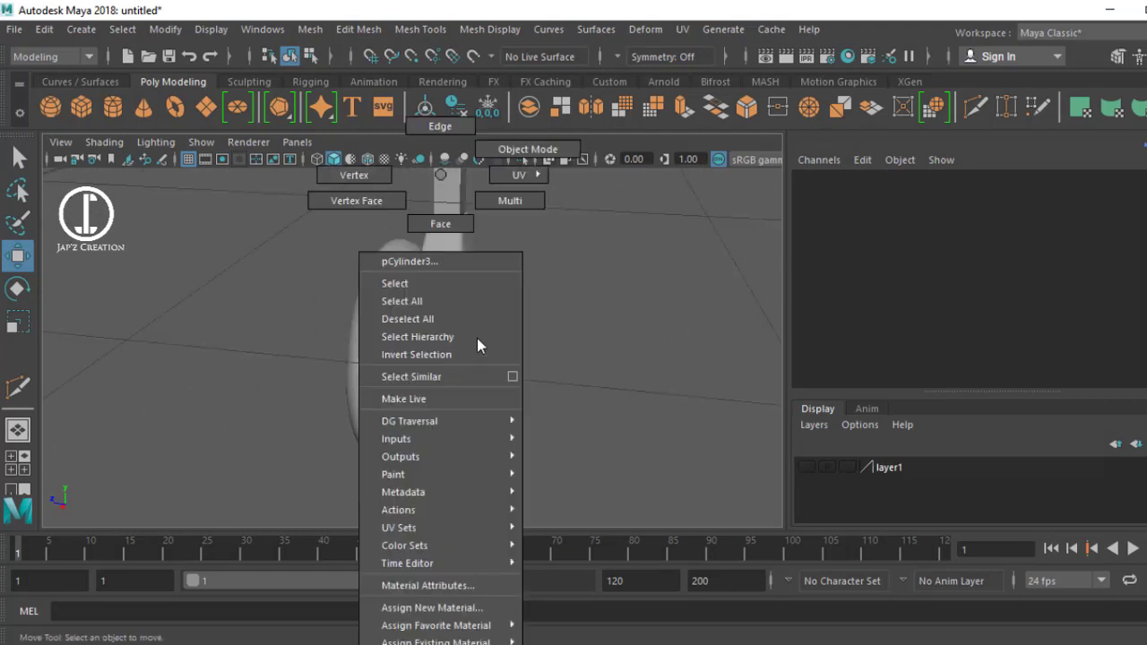
click(525, 160)
alt+right_drag(548, 374, 379, 246)
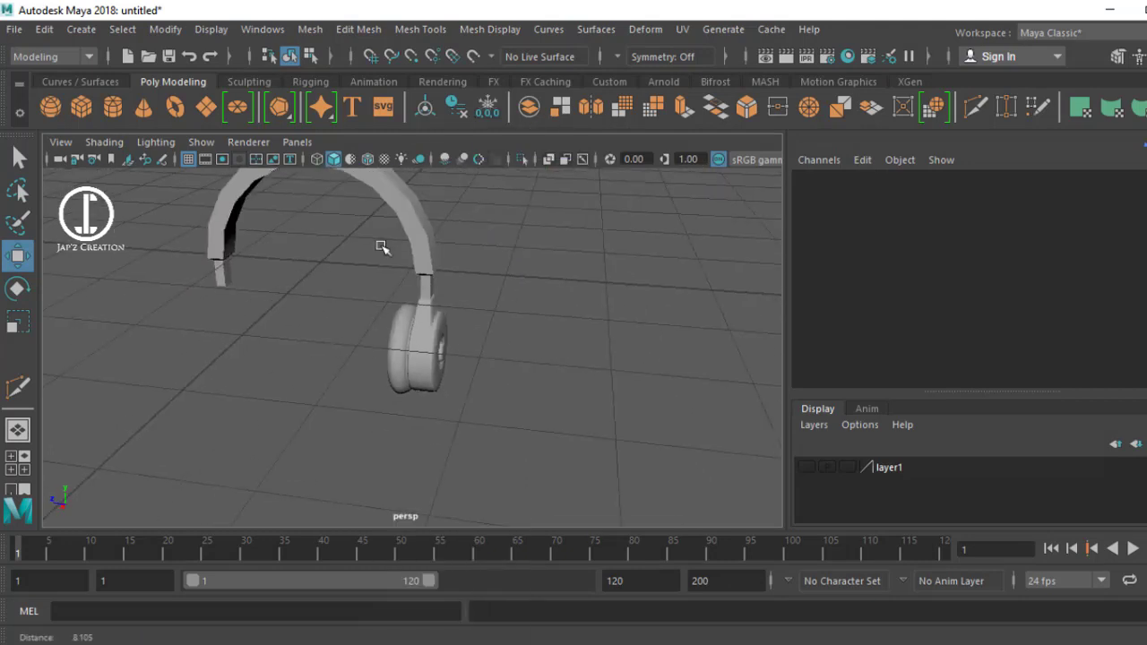
alt+drag(379, 245, 422, 332)
click(422, 332)
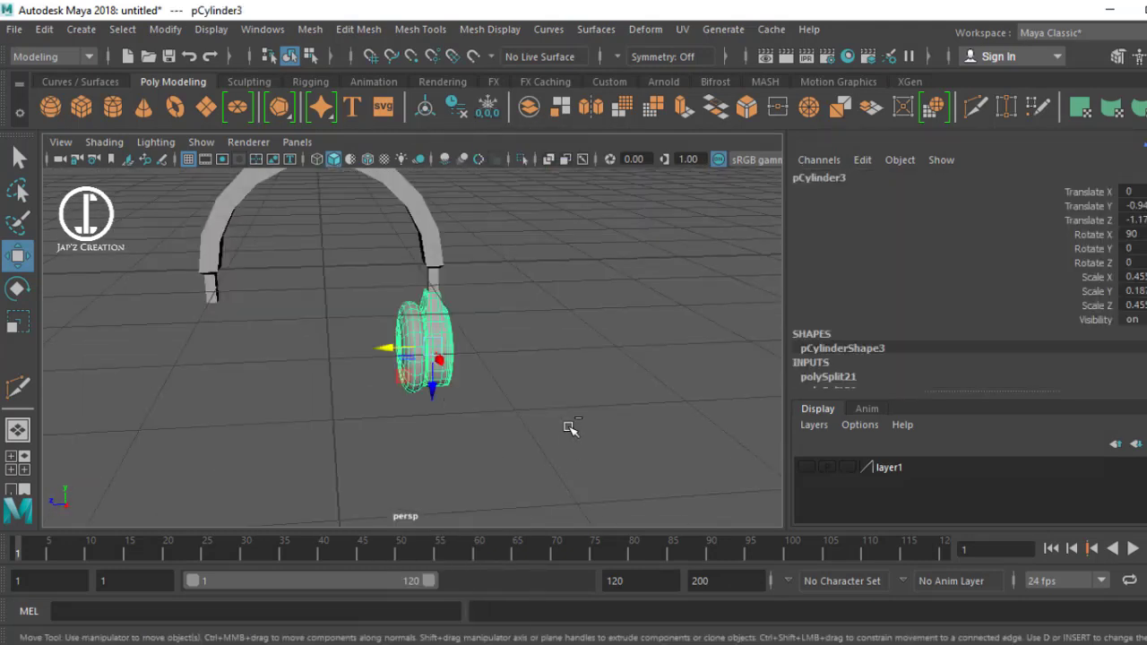
click(44, 28)
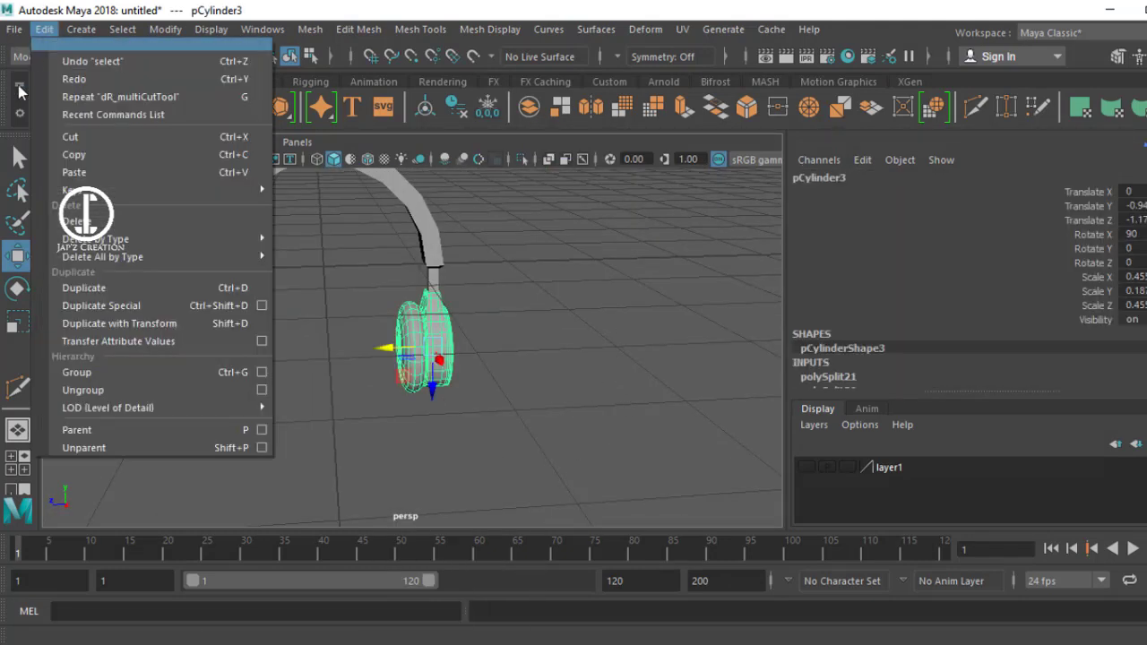
click(263, 307)
click(966, 445)
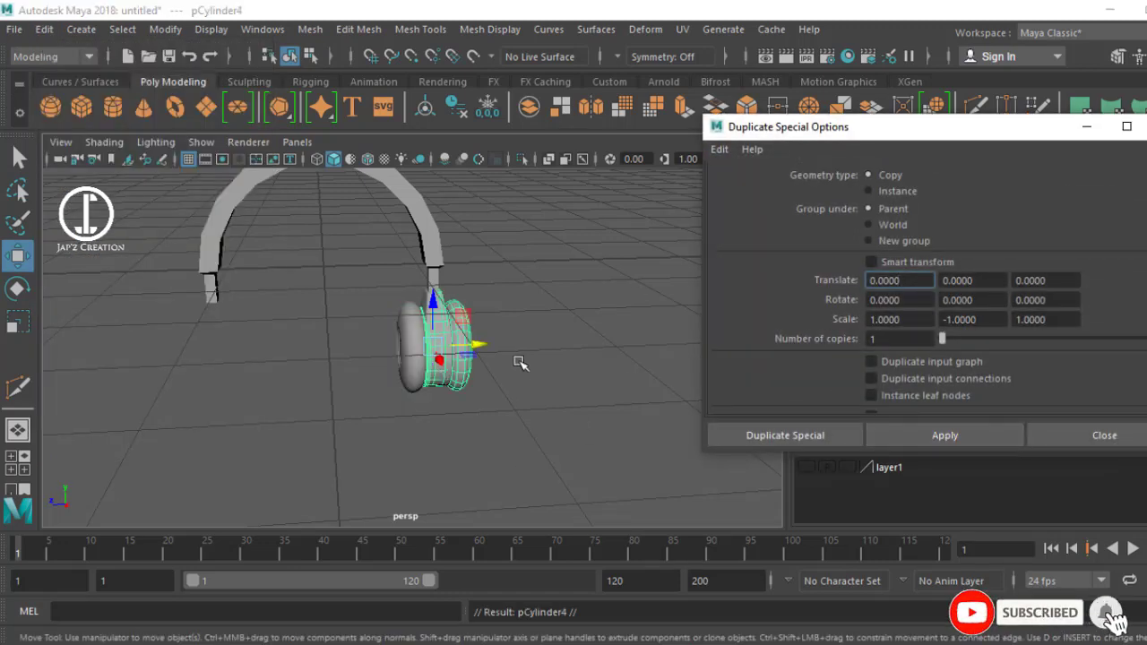
drag(474, 350, 346, 389)
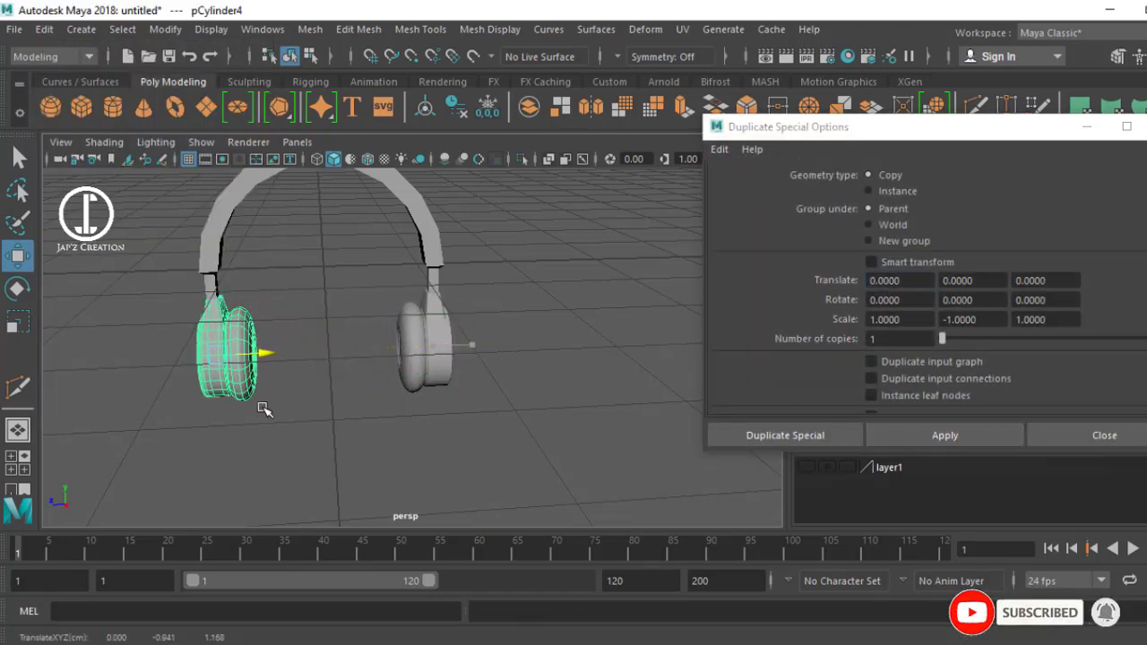
Step: Cut new edges on the headband stem, then bevel and extrude them
alt+right_drag(265, 409, 274, 345)
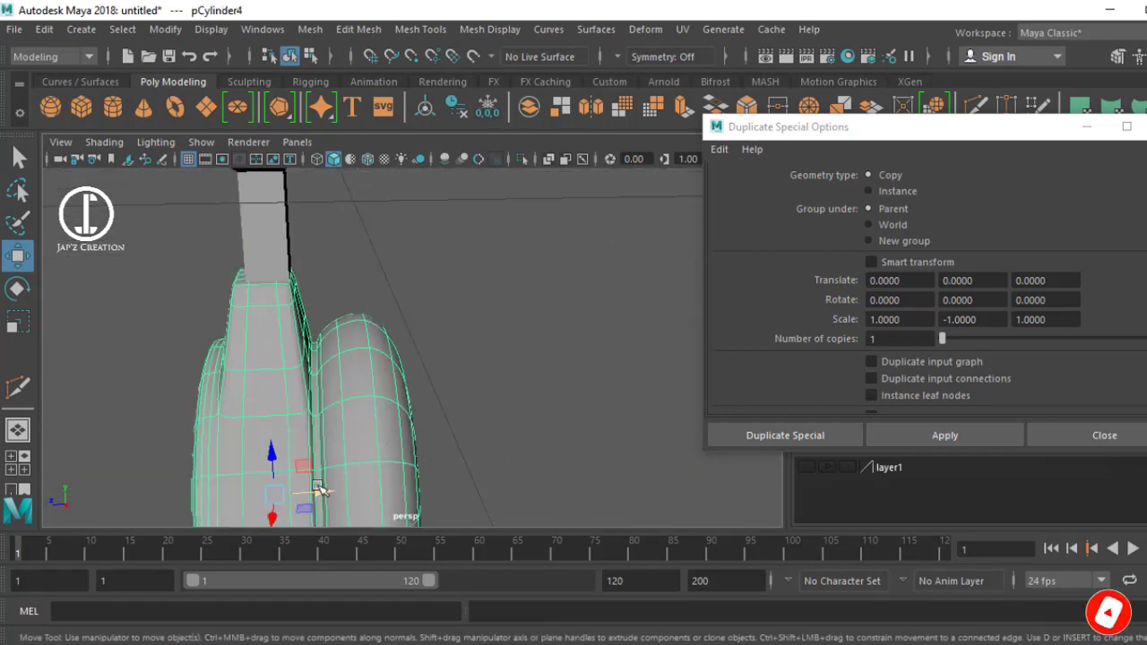
right_drag(256, 179, 243, 119)
click(256, 336)
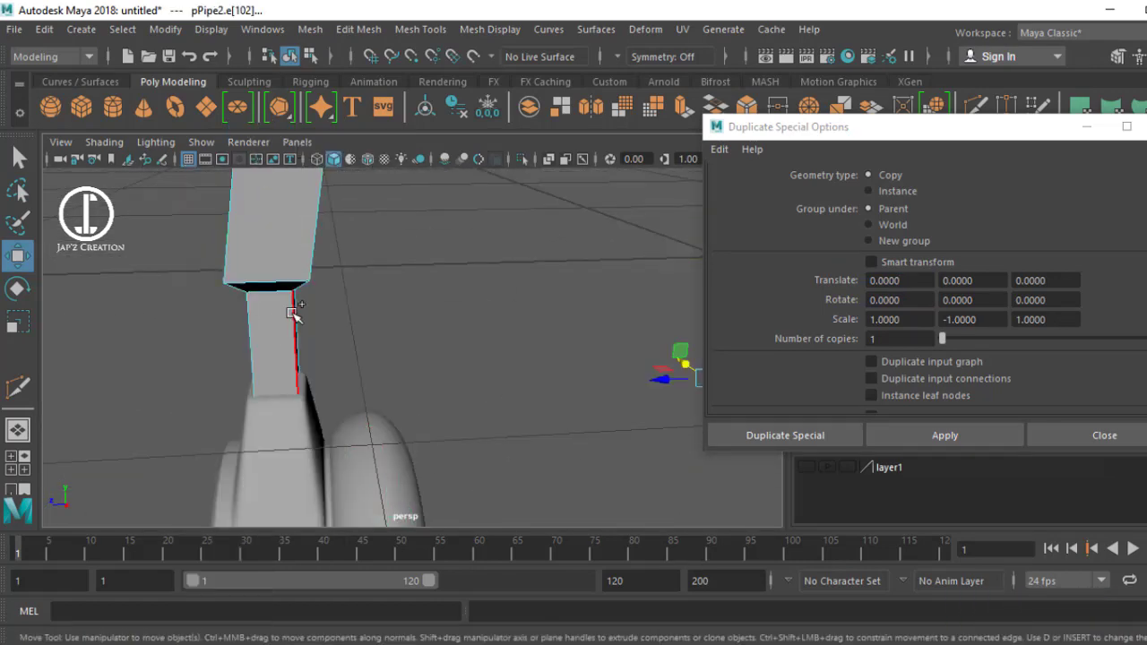
mouse_move(293, 313)
shift+right_down()
mouse_move(217, 341)
mouse_move(299, 295)
mouse_move(377, 353)
mouse_move(650, 359)
mouse_move(553, 325)
mouse_move(307, 335)
mouse_move(379, 355)
shift+right_up()
key(ctrl+b)
key(ctrl+e)
Step: Resize the extruded stem faces, then bevel and extrude them a second time
alt+drag(463, 363, 381, 221)
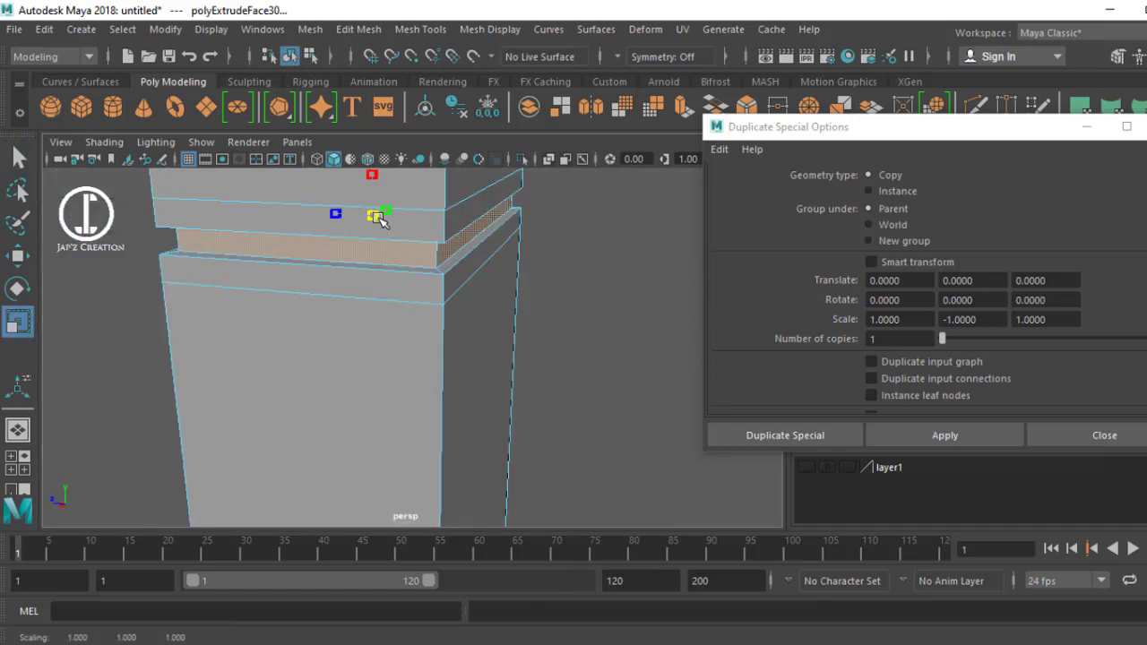
alt+right_drag(392, 282, 619, 410)
key(ctrl+b)
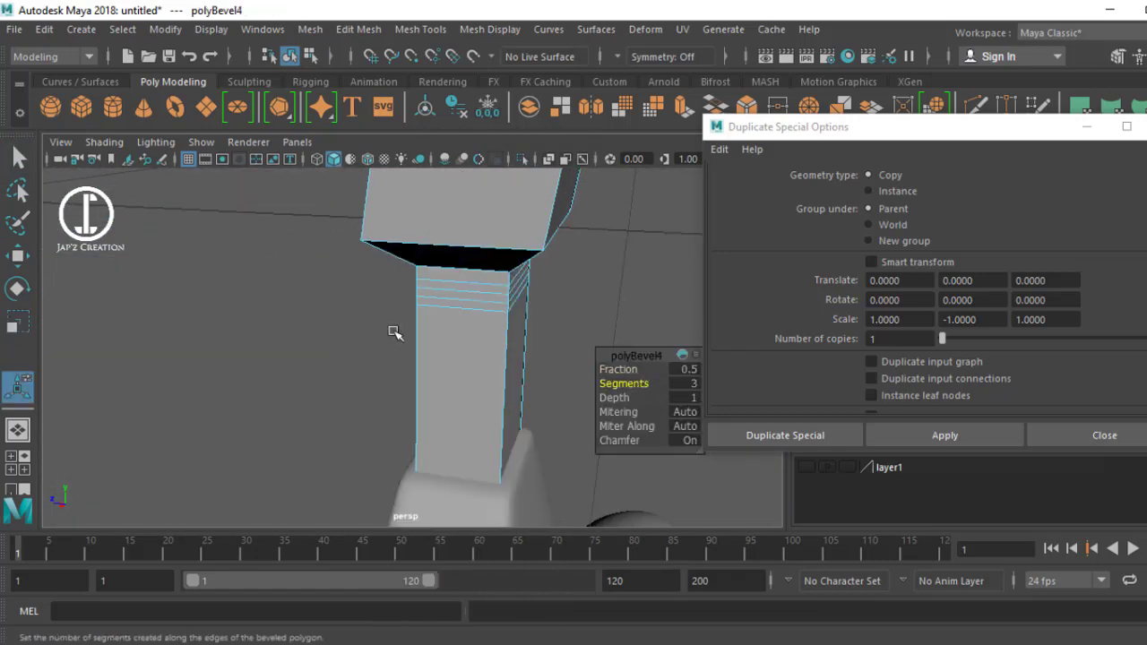
key(ctrl+e)
right_drag(401, 175, 484, 151)
Step: Select the top headband vertices and scale them wider to 1.543 with Soft Select
key(f)
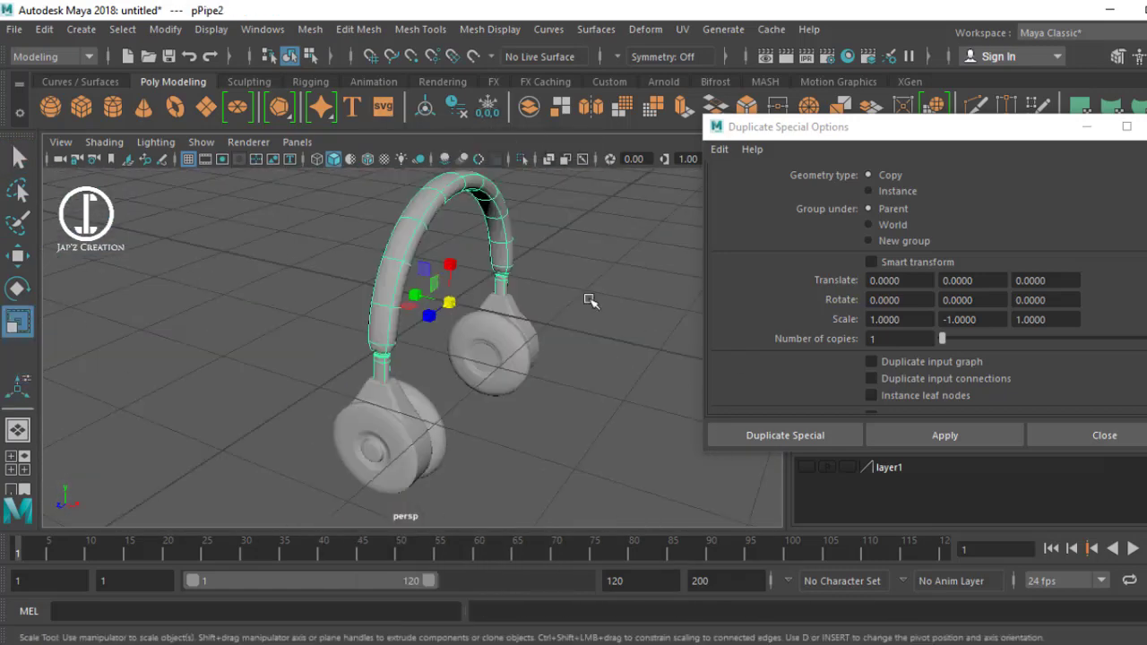
mouse_move(421, 296)
alt+mouse_down()
mouse_move(382, 321)
mouse_move(375, 296)
alt+mouse_up()
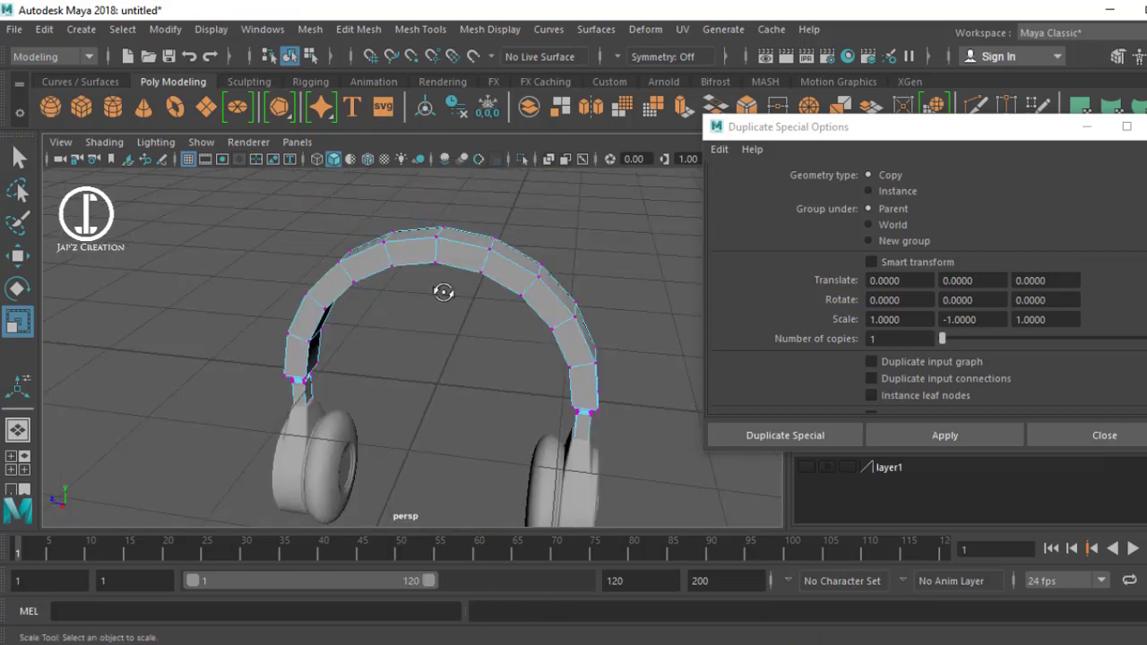
alt+drag(444, 293, 341, 233)
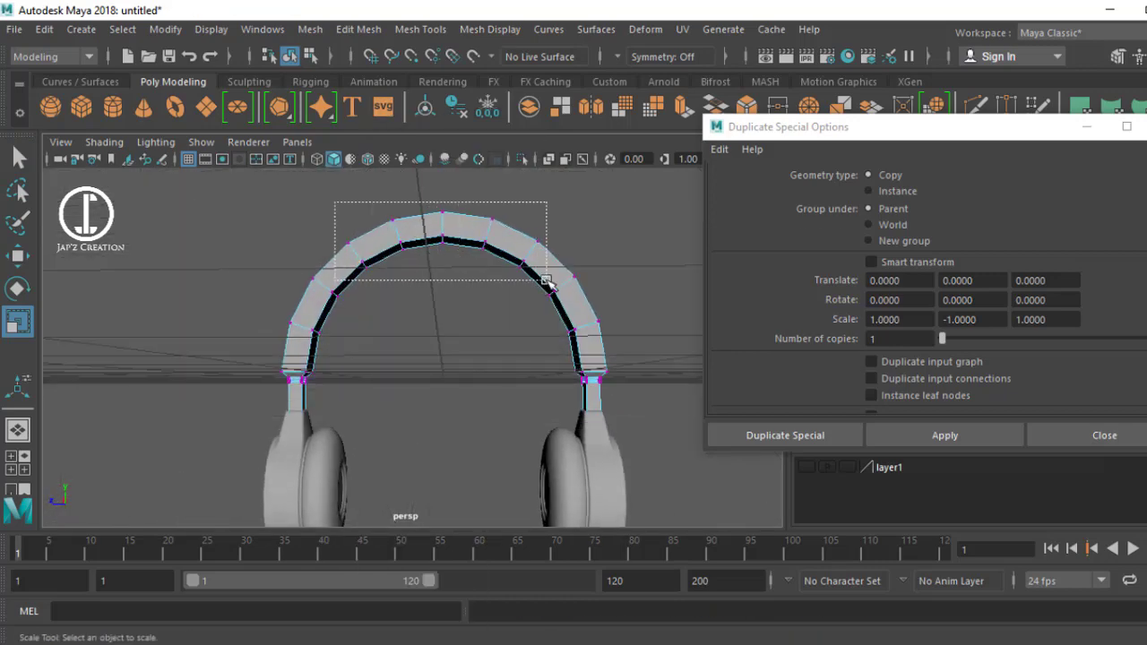
drag(545, 281, 547, 282)
mouse_move(455, 300)
alt+mouse_down()
mouse_move(440, 361)
mouse_move(421, 381)
alt+mouse_up()
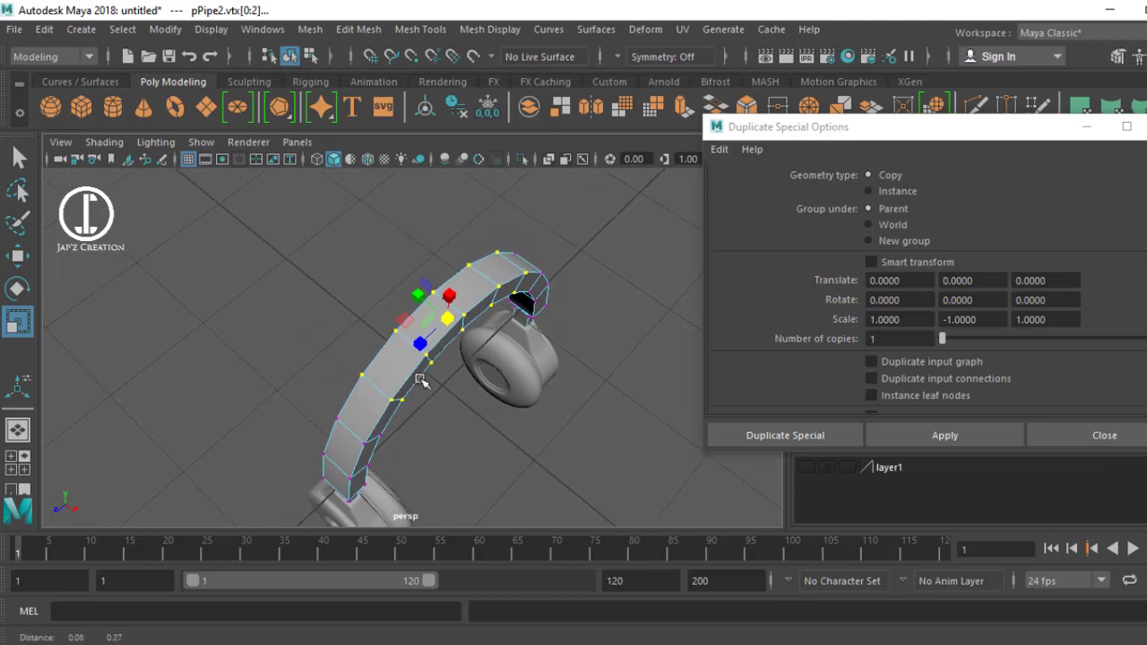
scroll(420, 394, up, 3)
scroll(417, 422, up, 2)
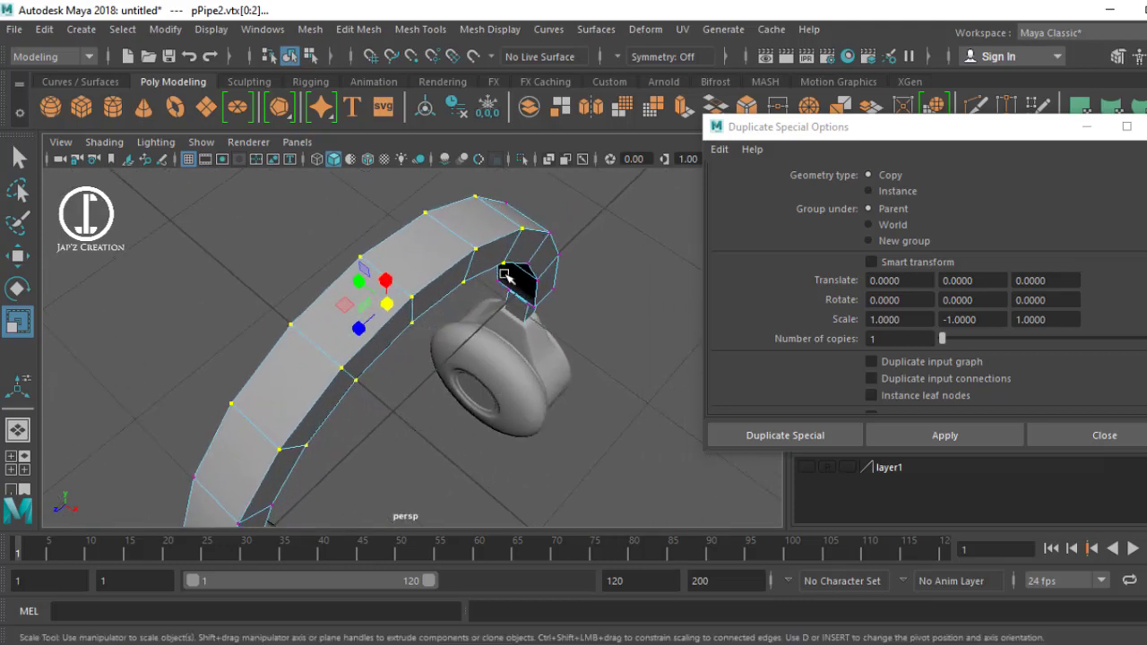
shift+right_drag(408, 285, 417, 311)
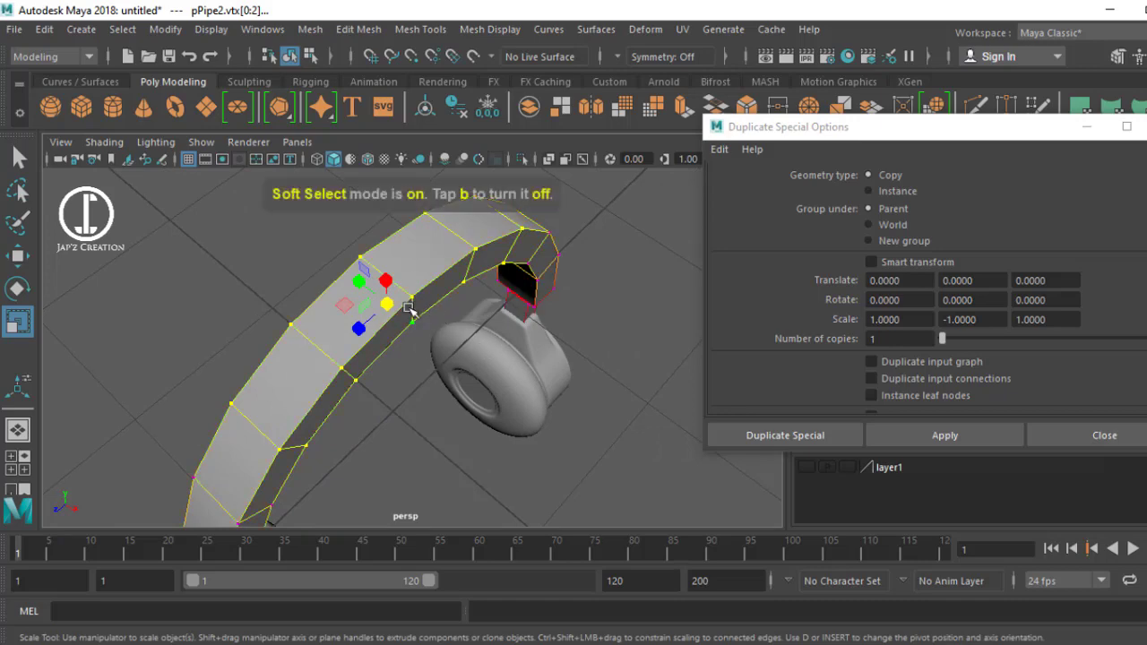
Step: Add multi-cut edge loops across the headband
mouse_move(248, 351)
alt+mouse_down()
mouse_move(389, 287)
mouse_move(323, 335)
alt+mouse_up()
alt+drag(340, 296, 409, 172)
right_drag(409, 173, 341, 273)
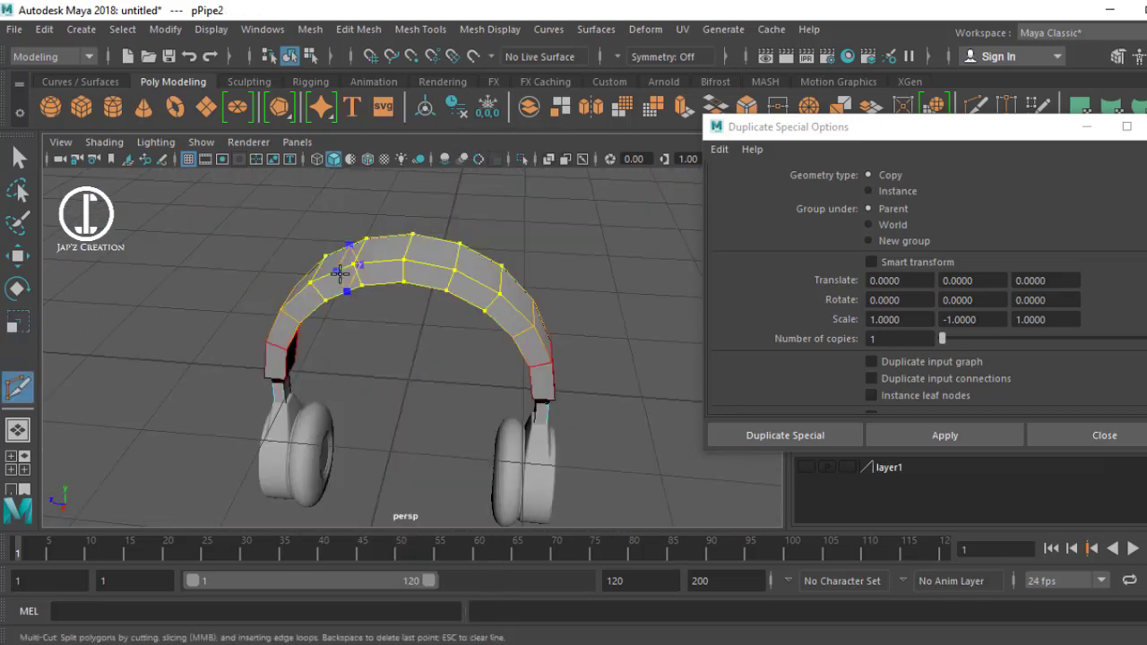
alt+drag(356, 289, 465, 315)
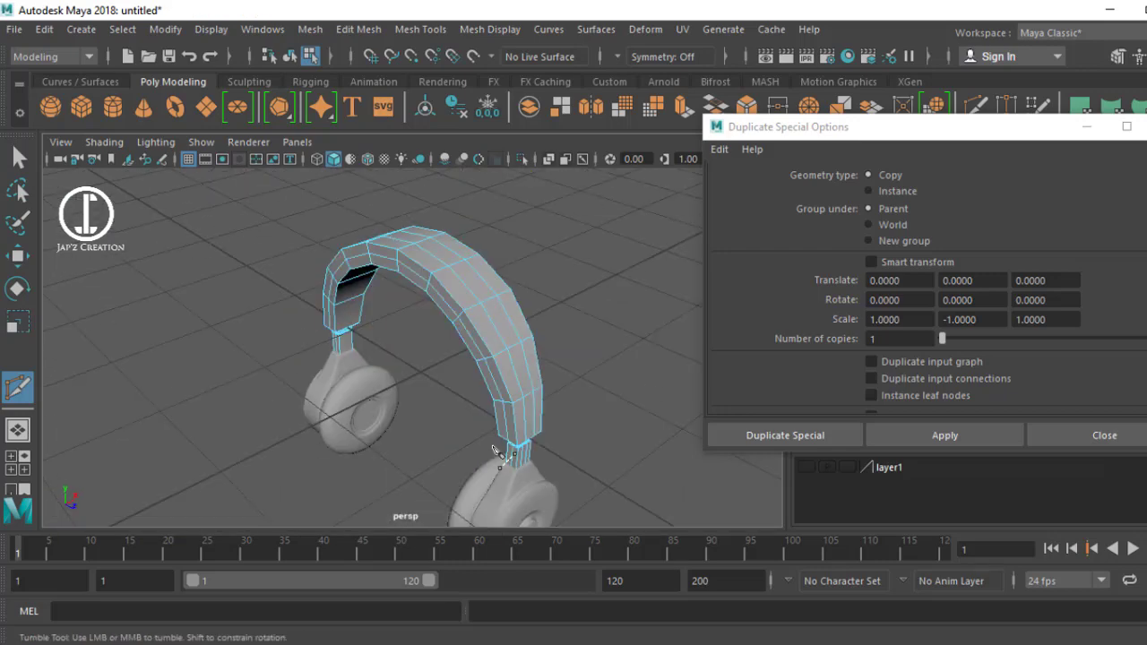
key(super)
key(super)
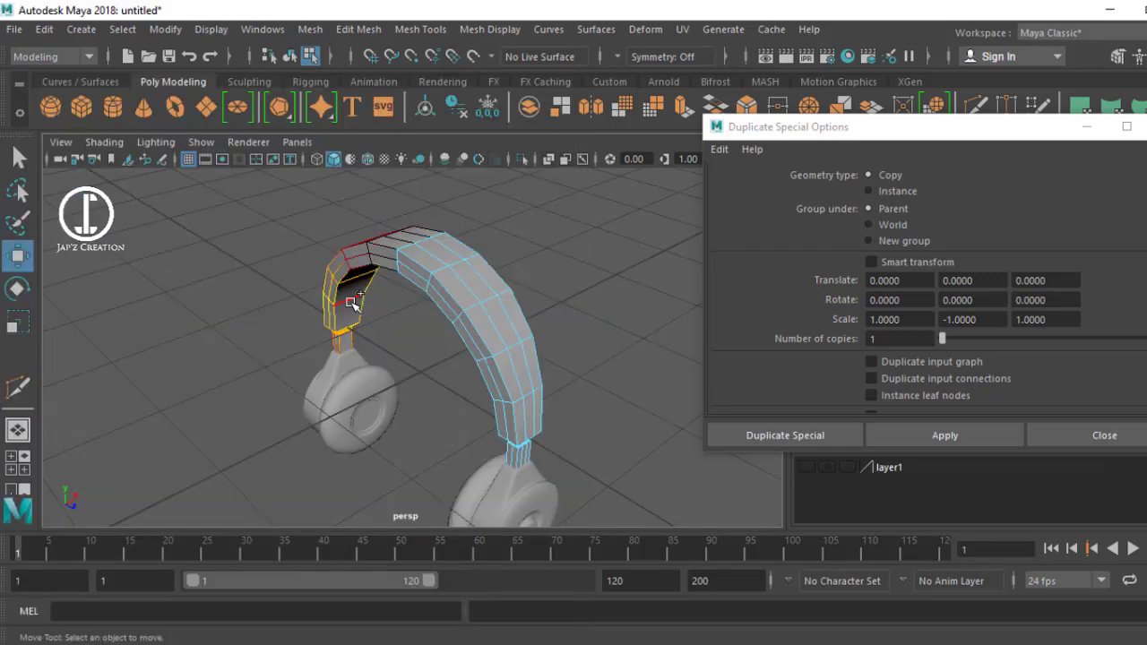
alt+drag(351, 296, 412, 269)
Step: Inspect the smoothed ear cup, then group the headband and both ear cups into one object
key(w)
click(551, 242)
mouse_move(551, 243)
alt+mouse_down()
mouse_move(294, 275)
mouse_move(307, 331)
mouse_move(486, 487)
mouse_move(438, 367)
alt+mouse_up()
alt+right_drag(438, 367, 463, 427)
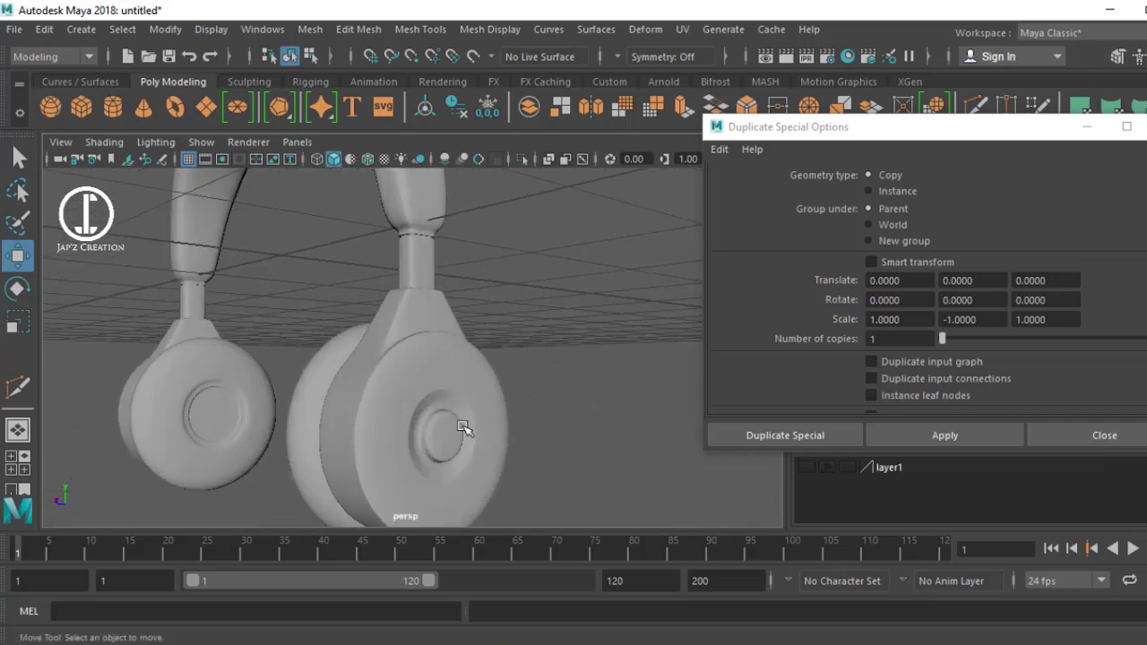
mouse_move(463, 427)
alt+mouse_down()
mouse_move(454, 361)
mouse_move(502, 358)
mouse_move(328, 318)
alt+mouse_up()
click(453, 361)
scroll(502, 358, down, 5)
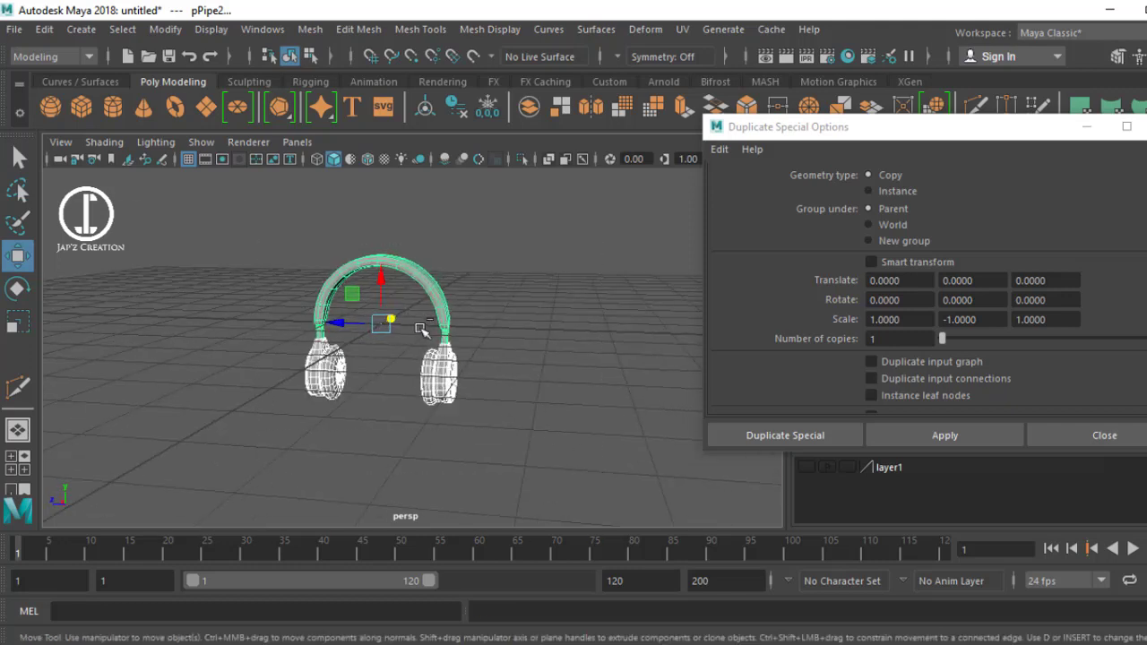
click(502, 223)
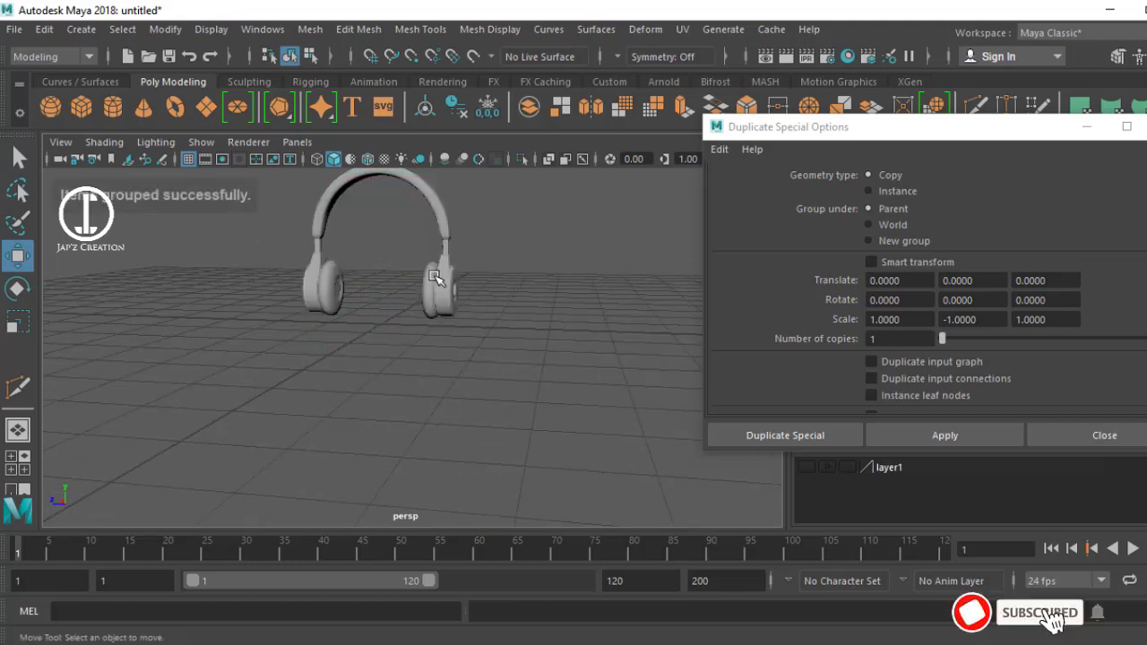
scroll(393, 260, down, 3)
mouse_move(392, 260)
alt+mouse_down()
mouse_move(530, 326)
mouse_move(475, 385)
mouse_move(290, 392)
mouse_move(288, 375)
mouse_move(417, 340)
mouse_move(496, 347)
alt+mouse_up()
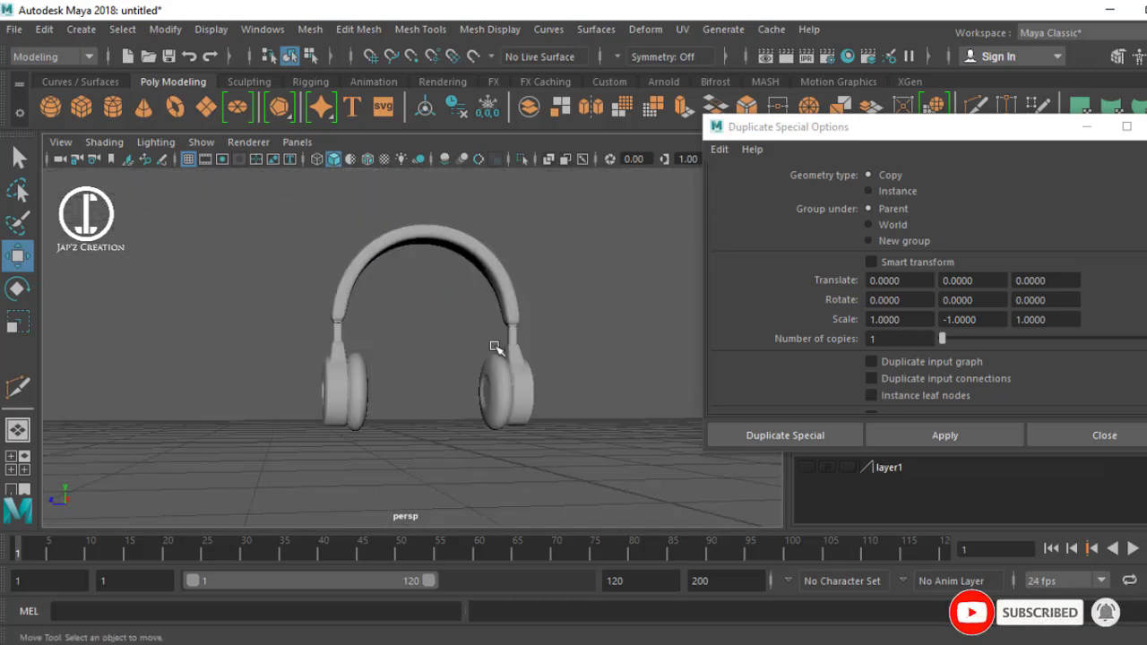